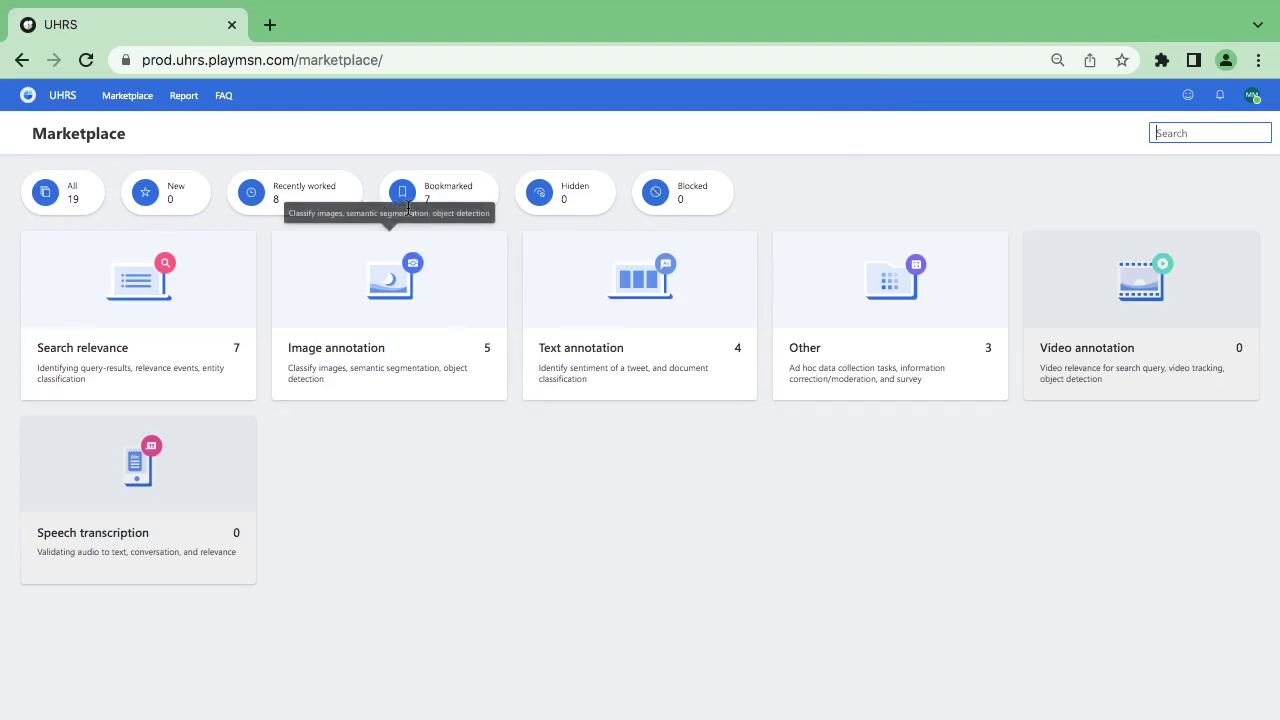
- Open the list of all marketplace tasks and start the qualification test for AS SBS EN FY23
click(407, 204)
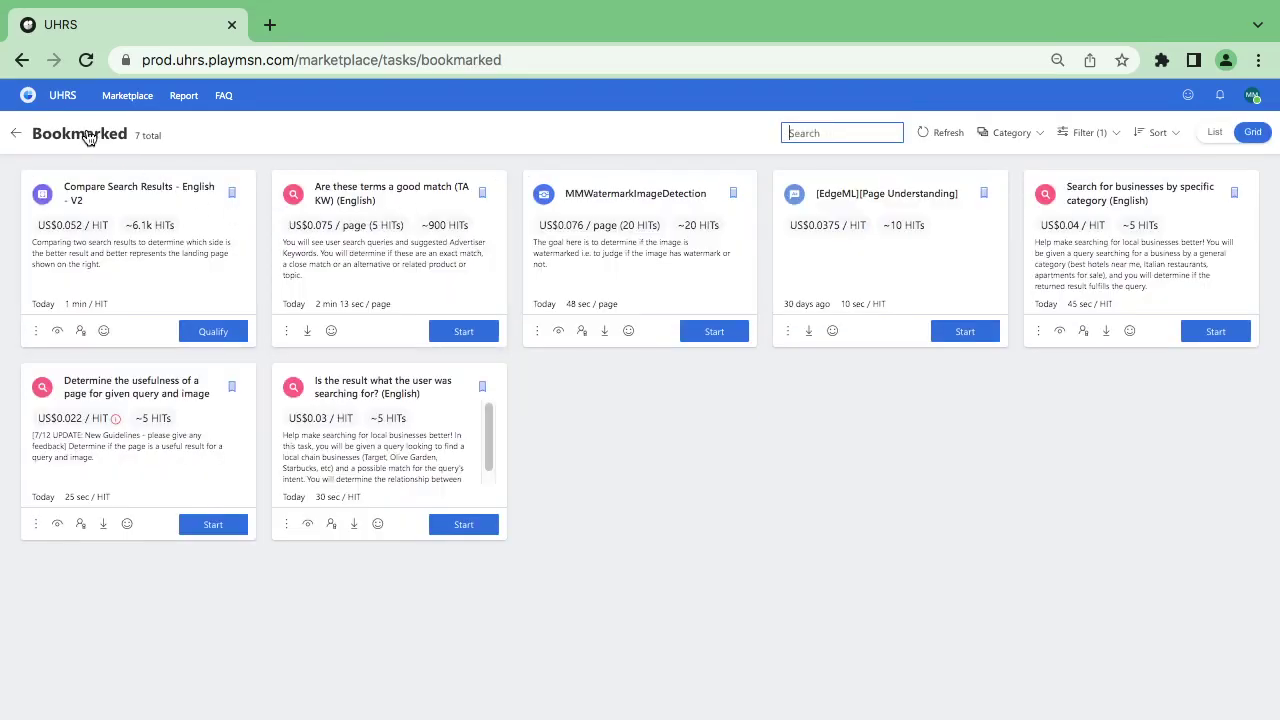
key(alt+Left)
click(74, 200)
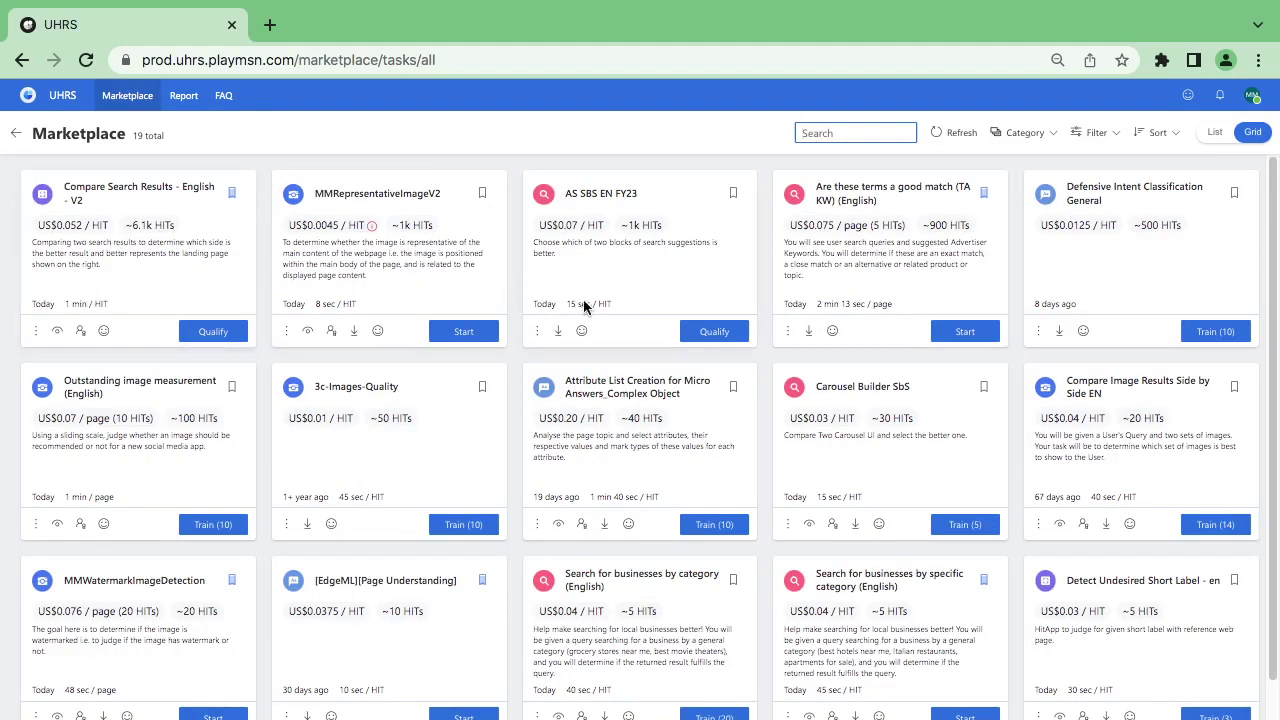
click(702, 333)
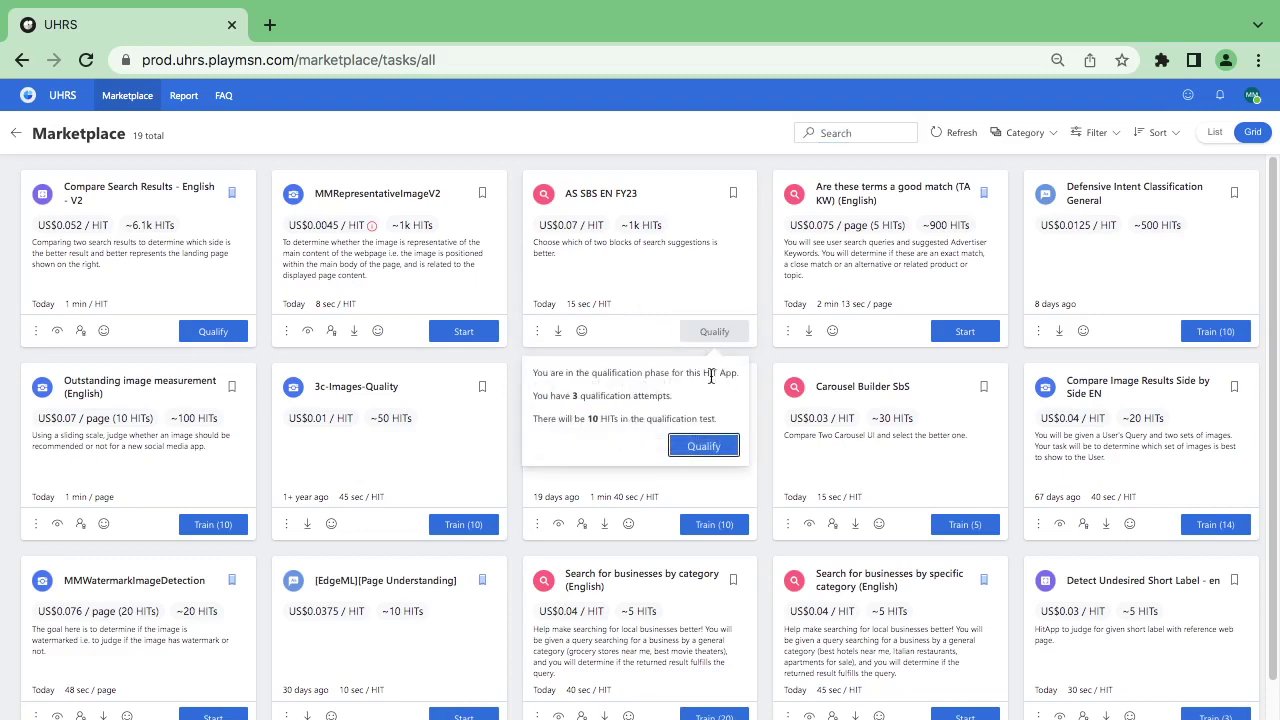
click(706, 446)
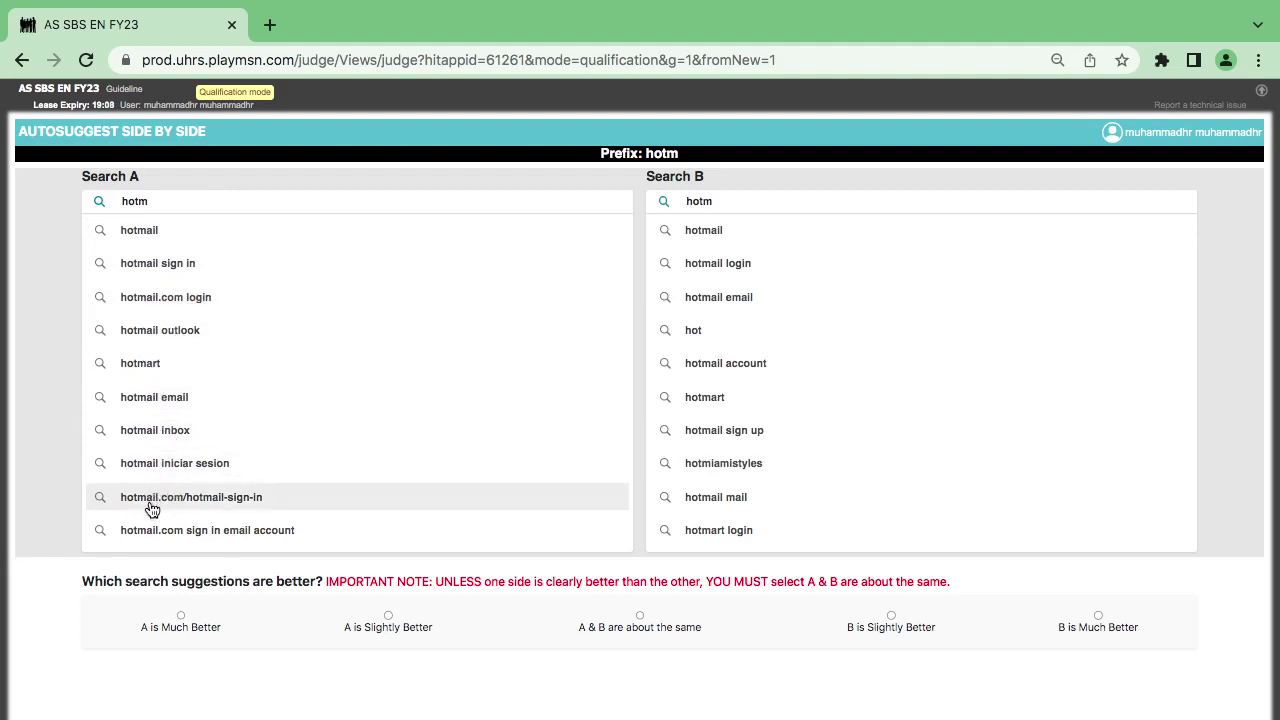
- Look up the search results for the suggestions "hotmail iniciar sesion" in Search A and "hotmiamistyles" in Search B
click(161, 468)
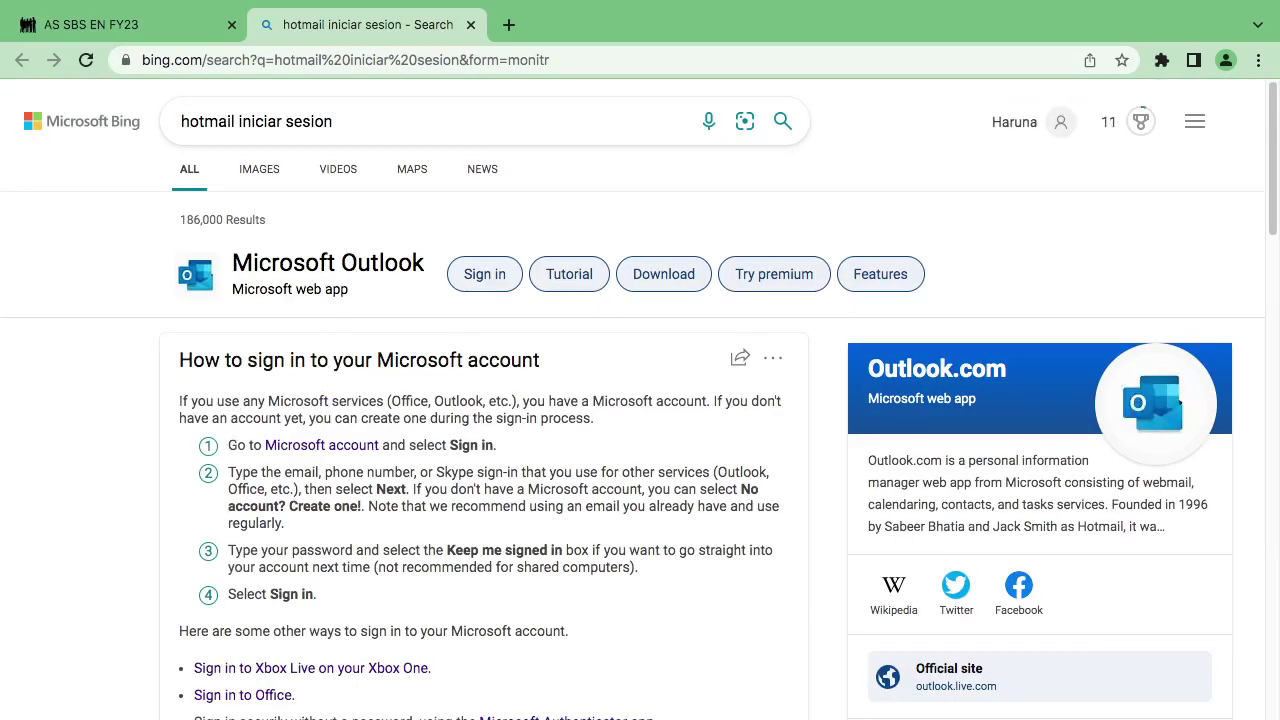
click(470, 24)
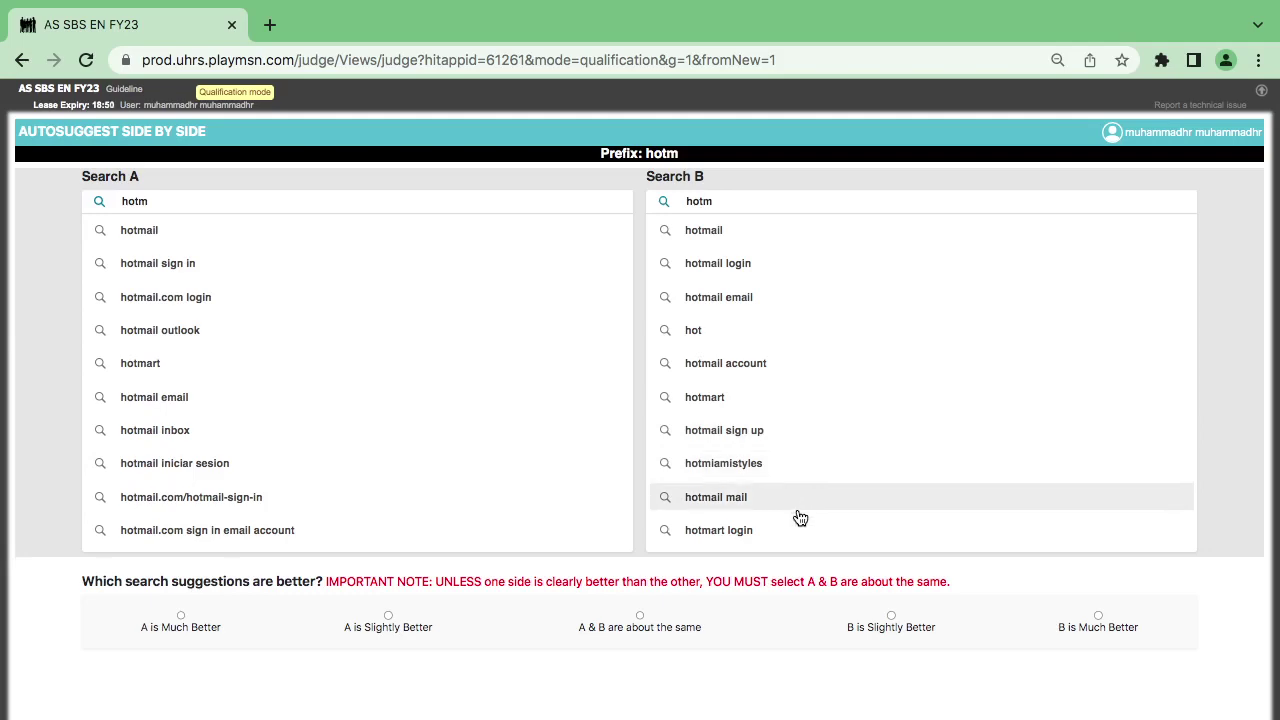
click(722, 463)
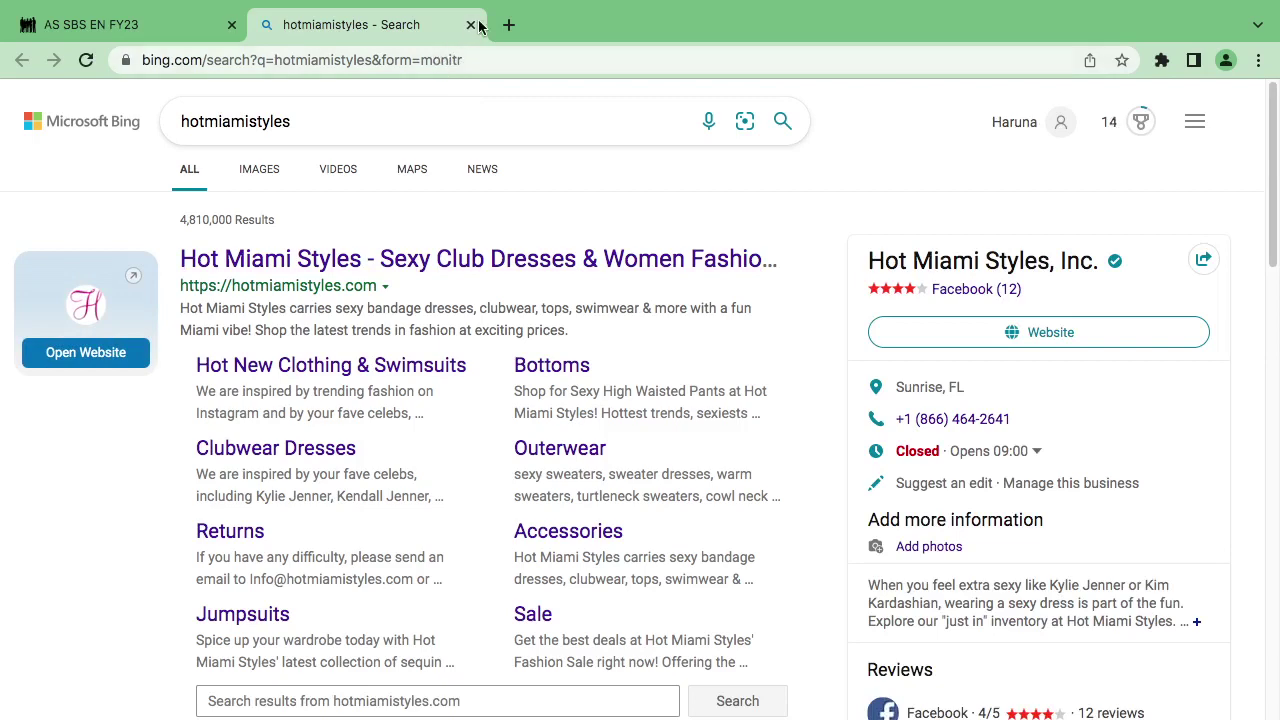
click(471, 24)
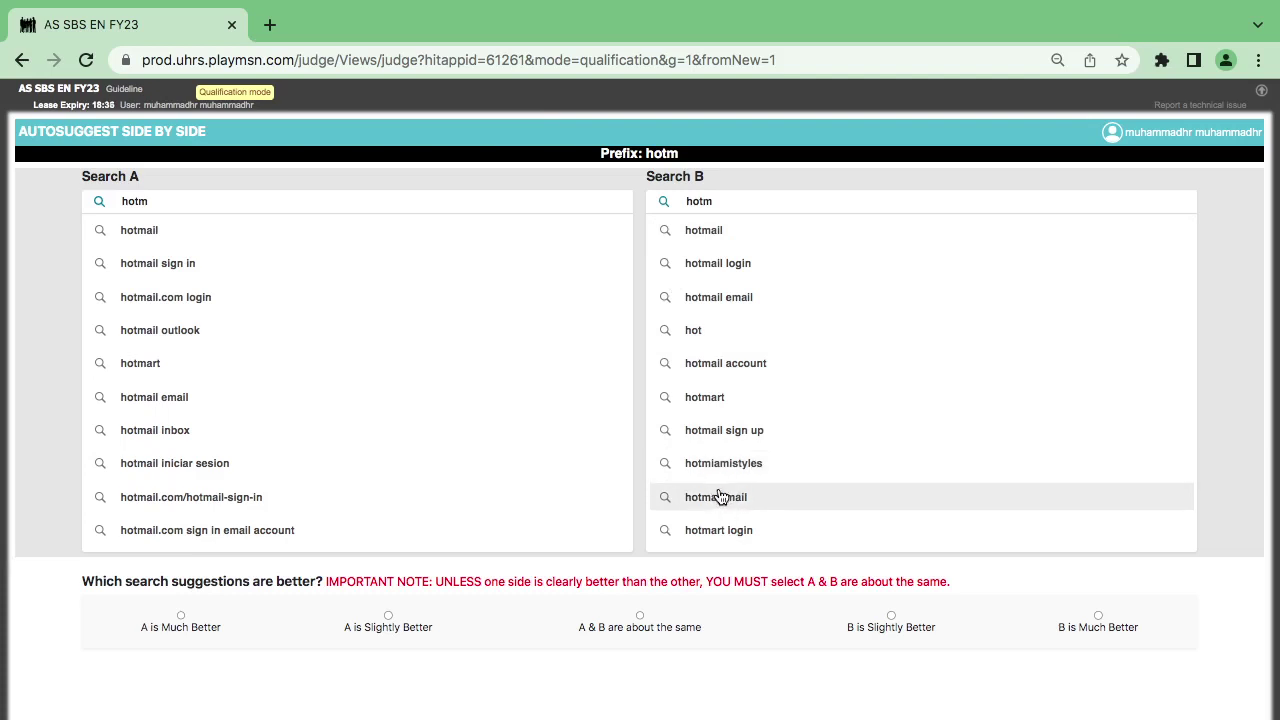
- Rate B much better for "hotm" with greater number of suggestions, and A much better for "find" with fewer inappropriate suggestions/defects
click(1088, 627)
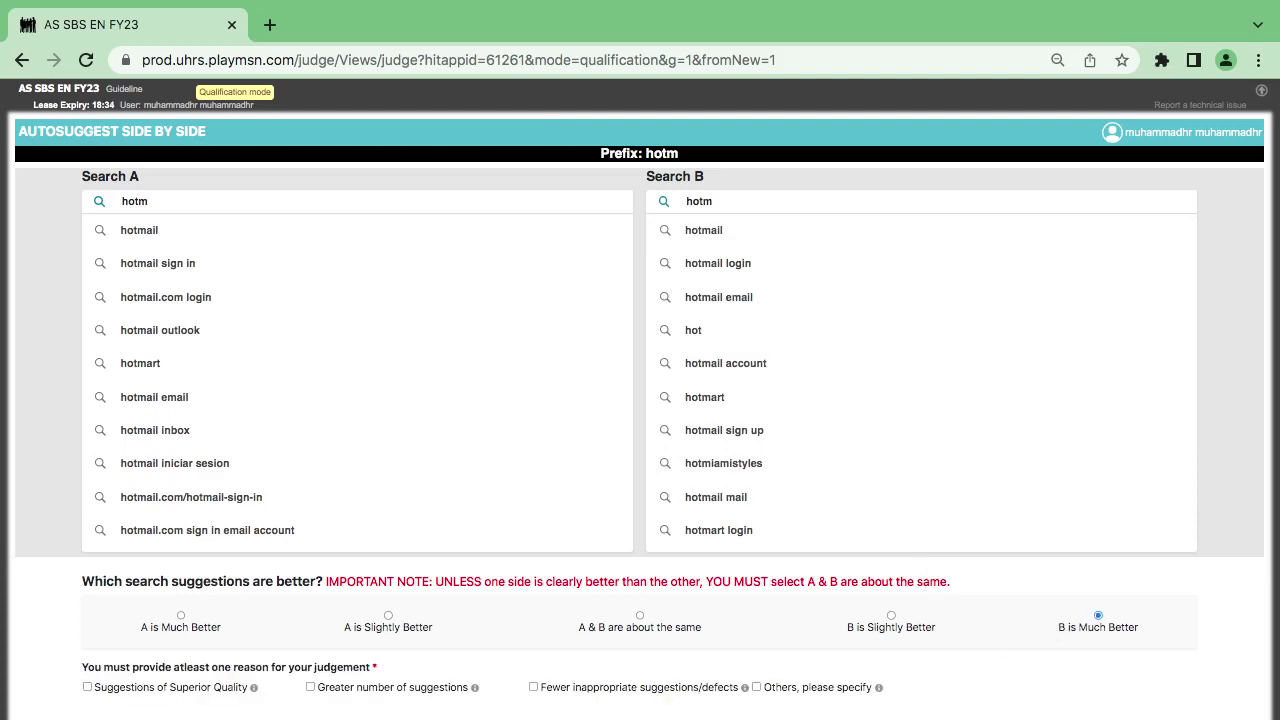
click(310, 687)
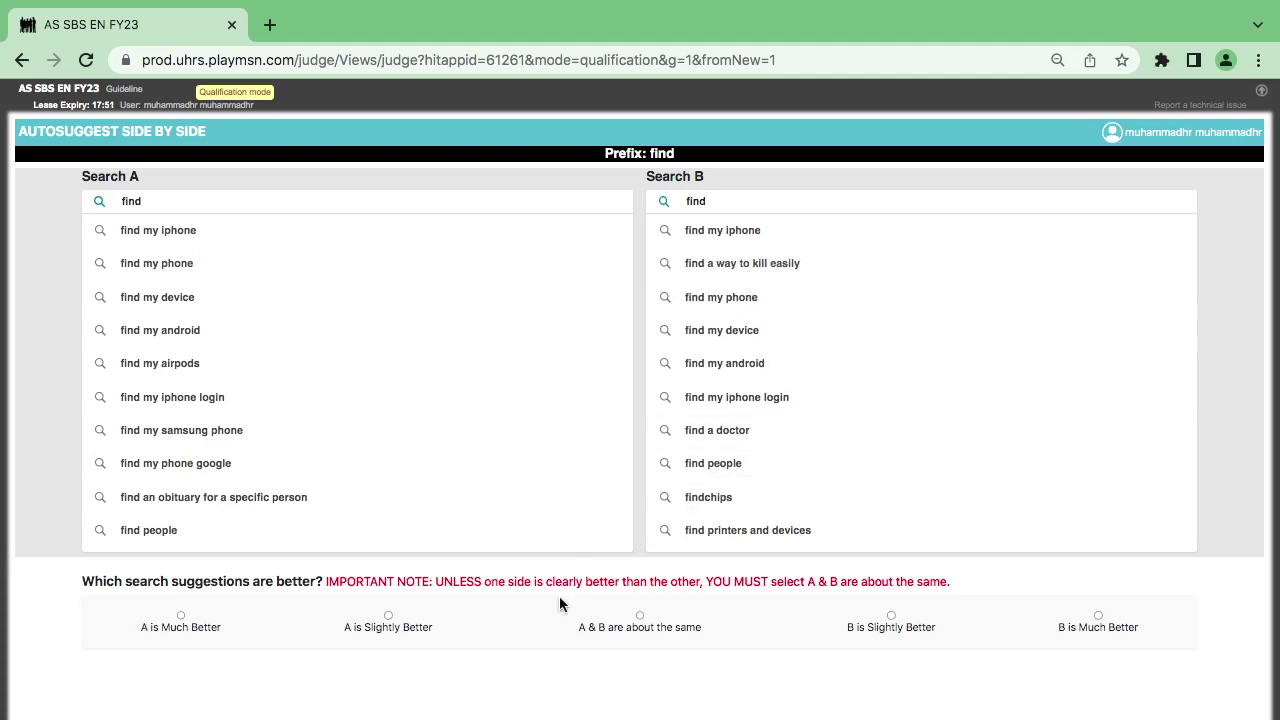
click(165, 628)
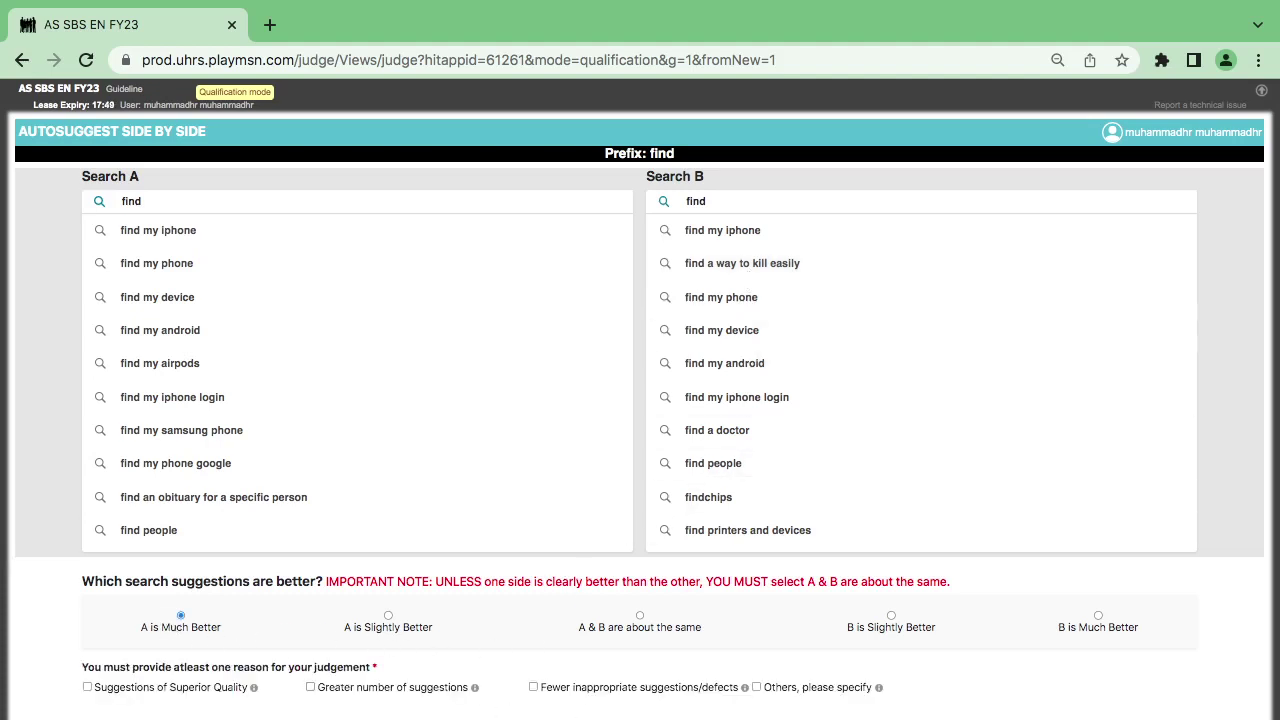
click(533, 687)
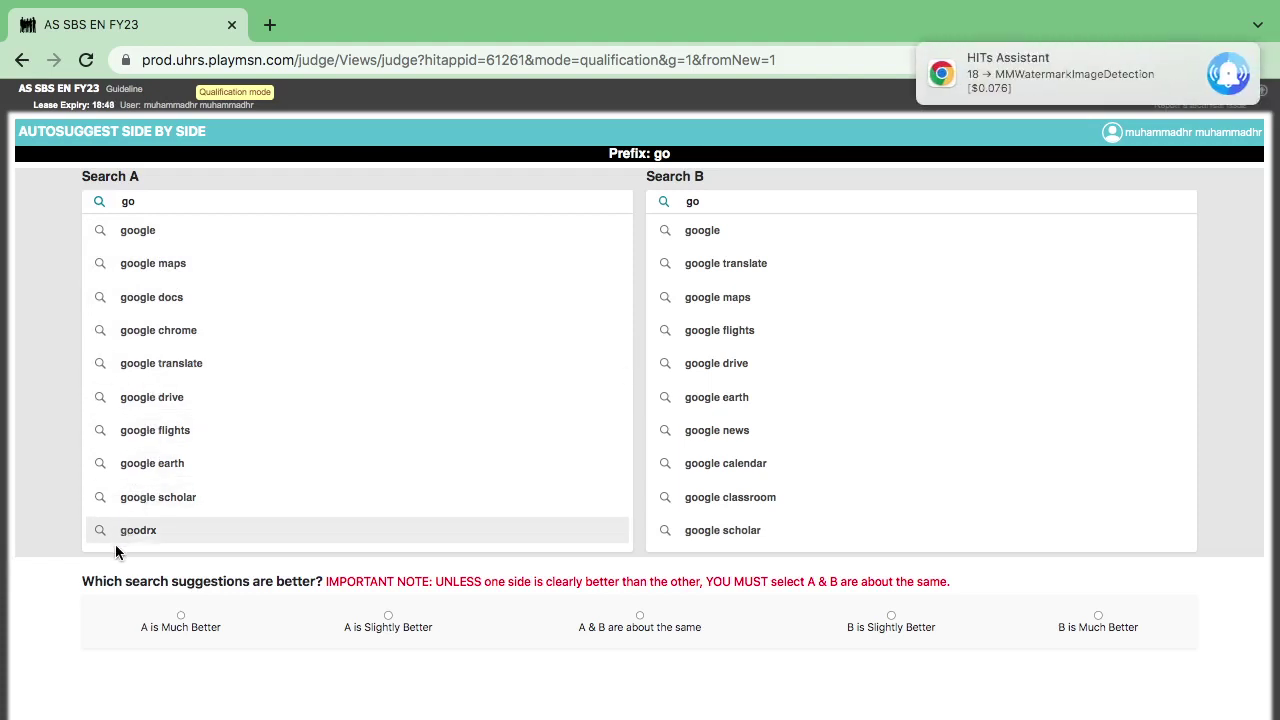
- Check the "goodrx" suggestion, rating A much better for "go" with greater number of suggestions, and rate "amazo" about the same
click(144, 534)
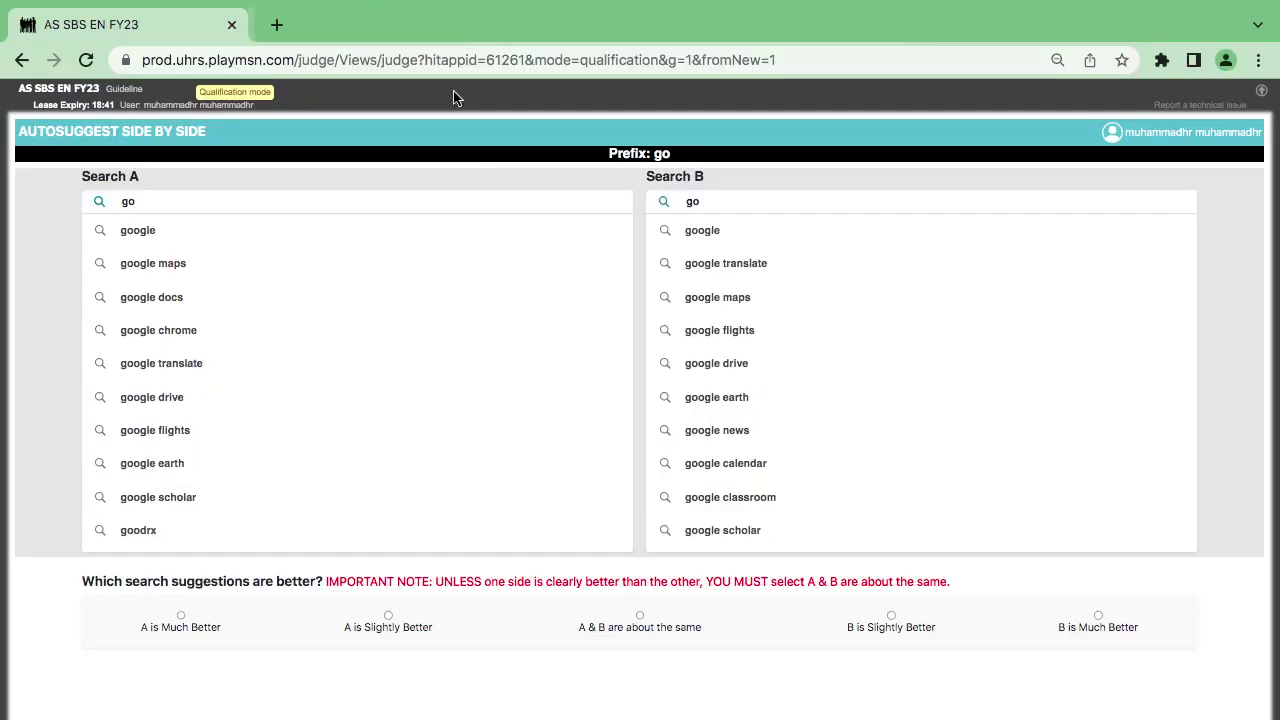
click(471, 24)
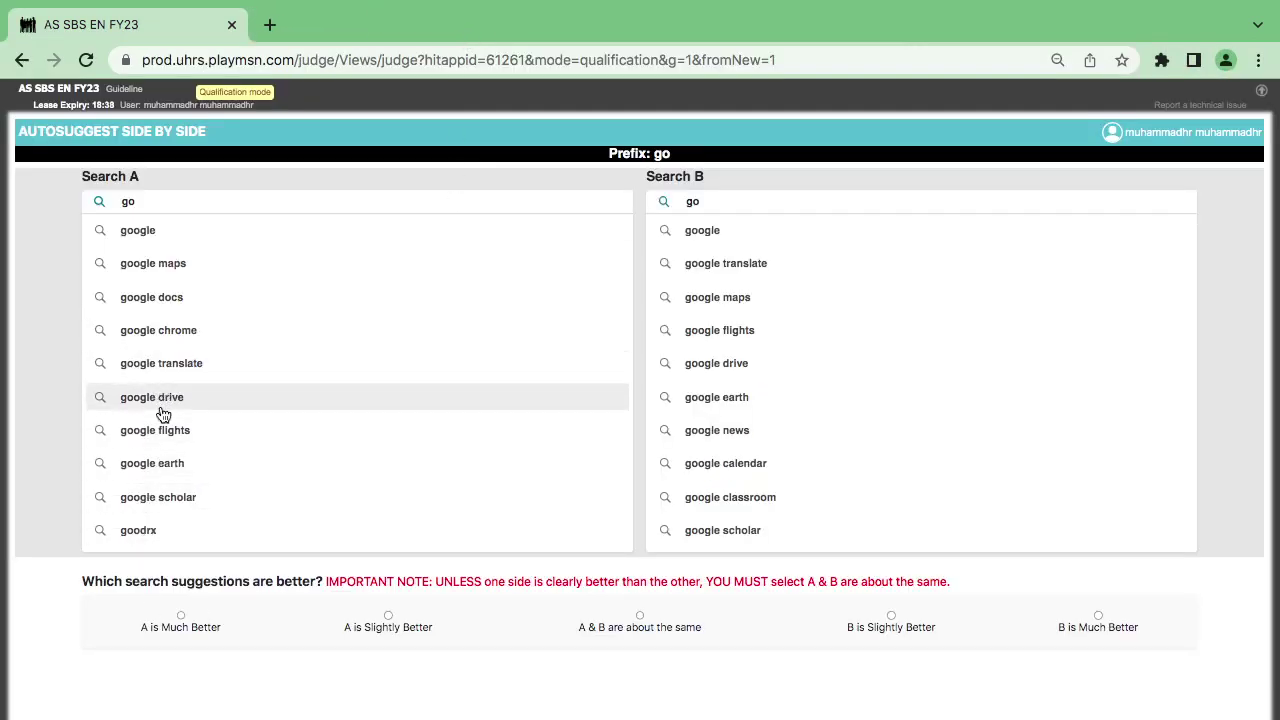
click(158, 637)
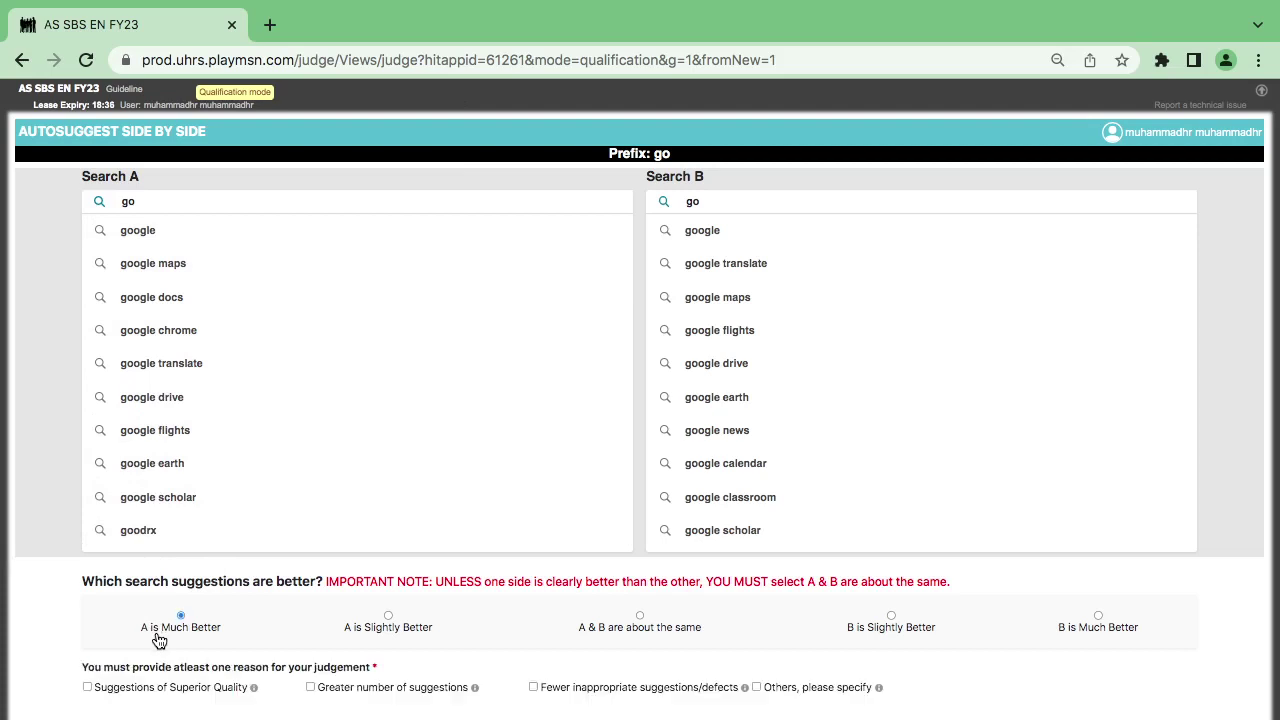
click(314, 689)
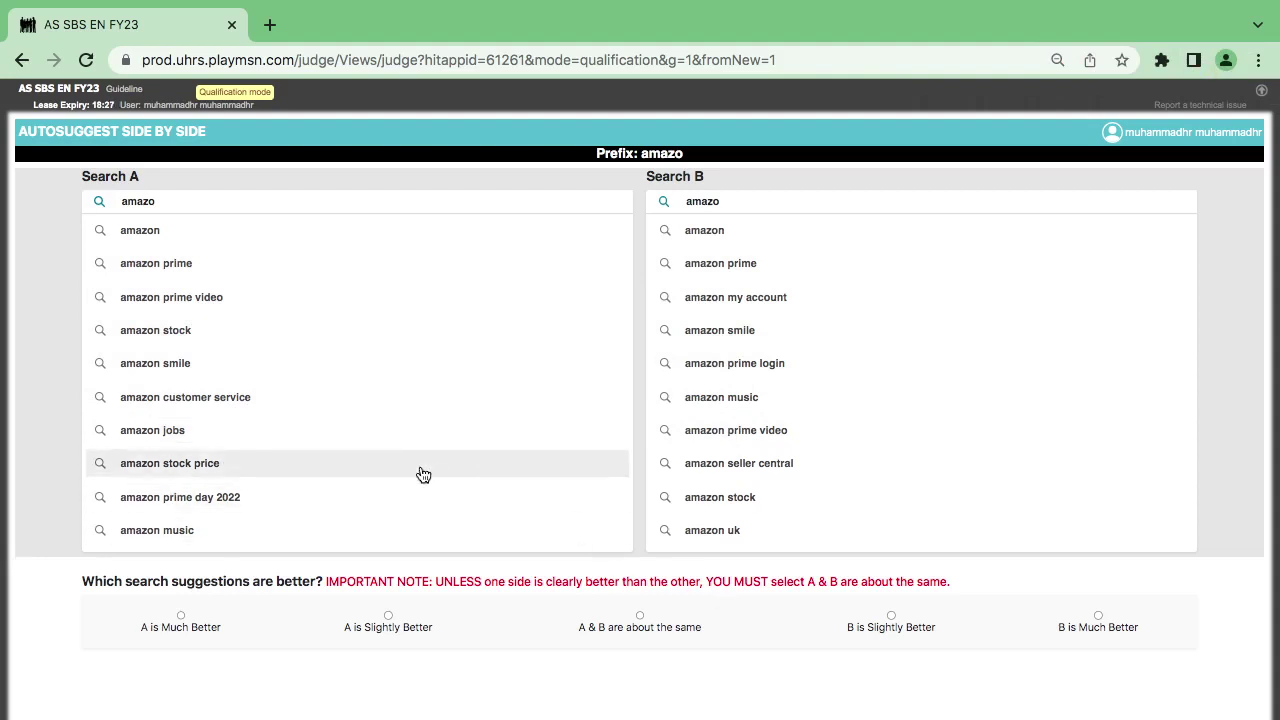
click(641, 617)
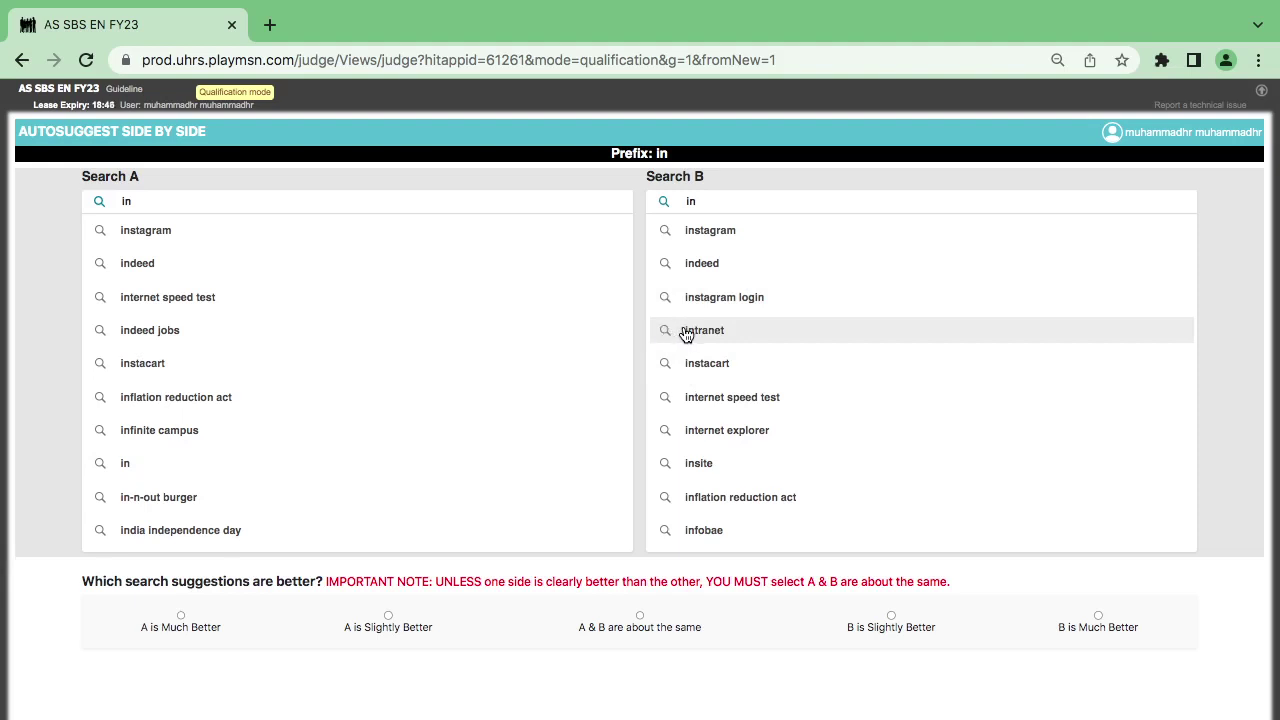
- Search Google for the Search B suggestion "intranet" and return to the judging page
drag(688, 335, 723, 340)
click(740, 347)
double_click(713, 346)
right_click(717, 334)
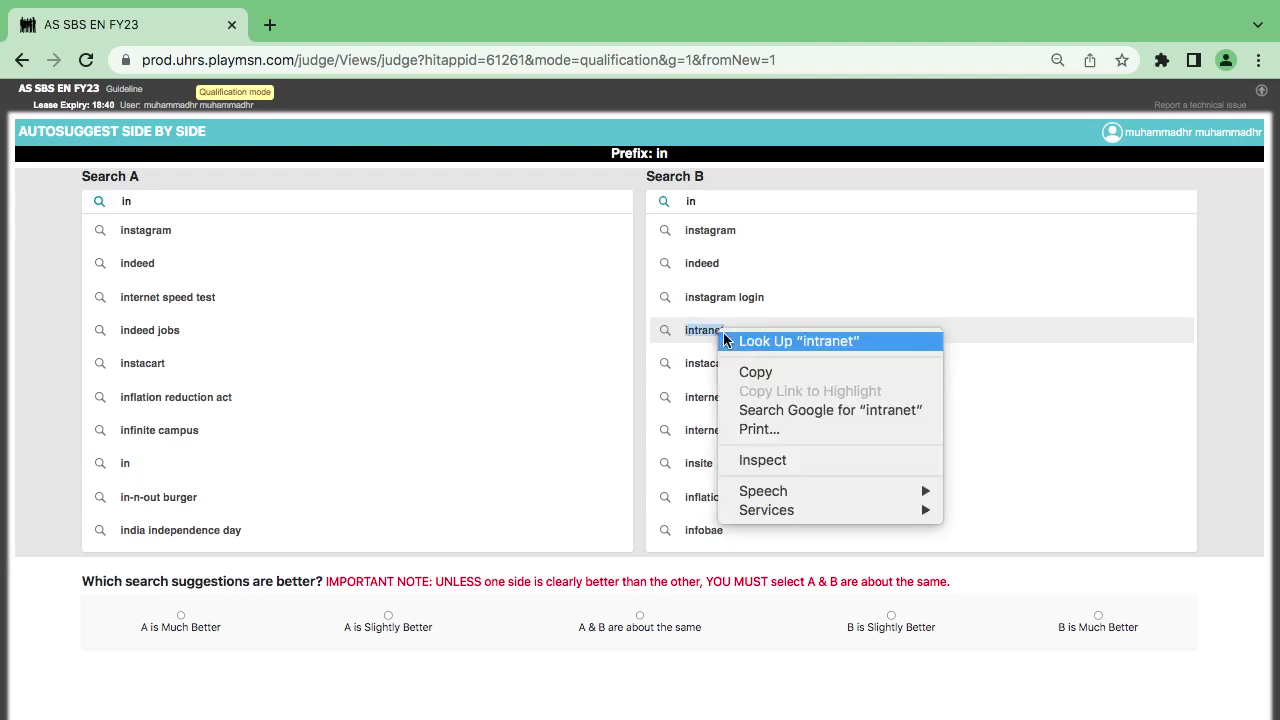
click(760, 412)
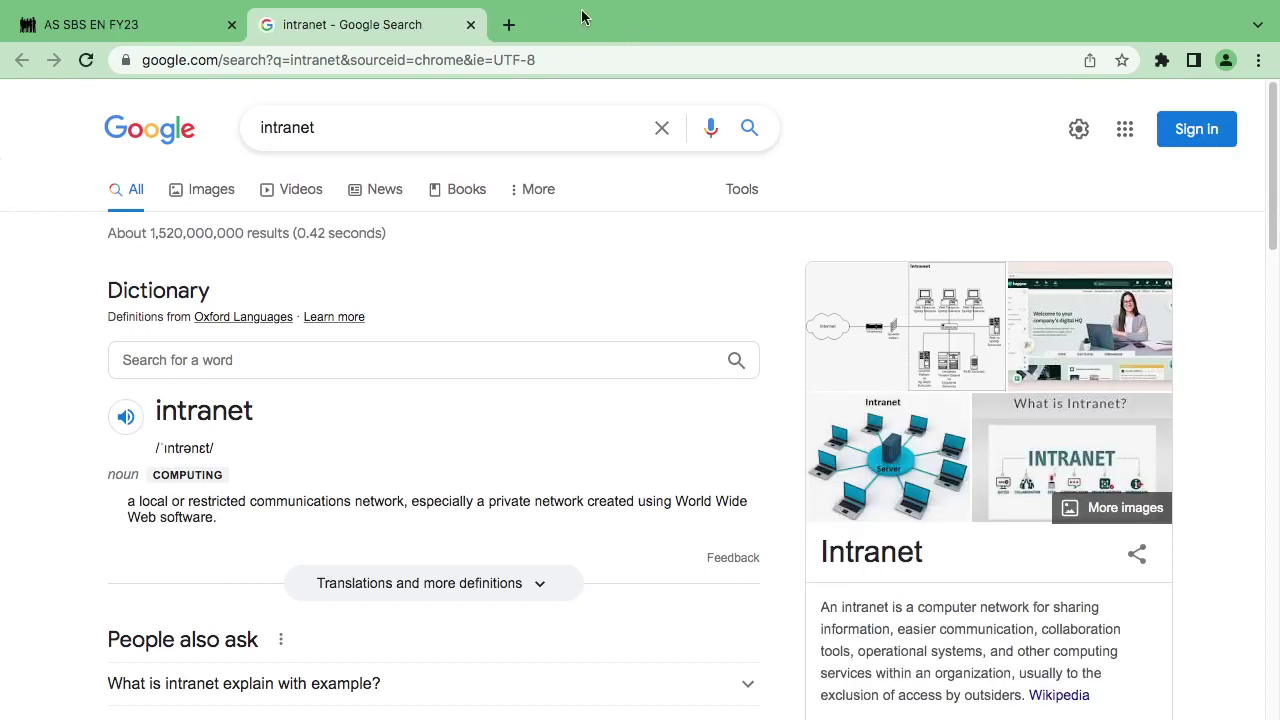
click(471, 24)
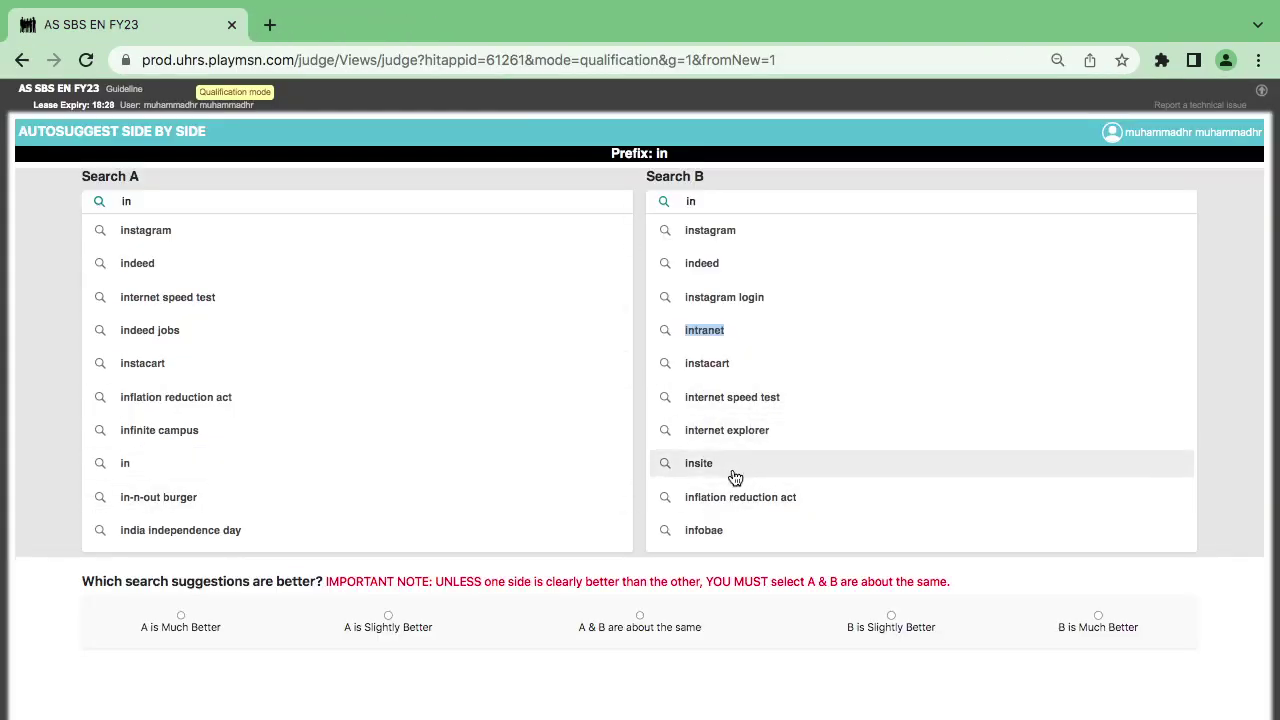
- Check the search results for "infobae" and rate B much better for the prefix "in"
click(716, 532)
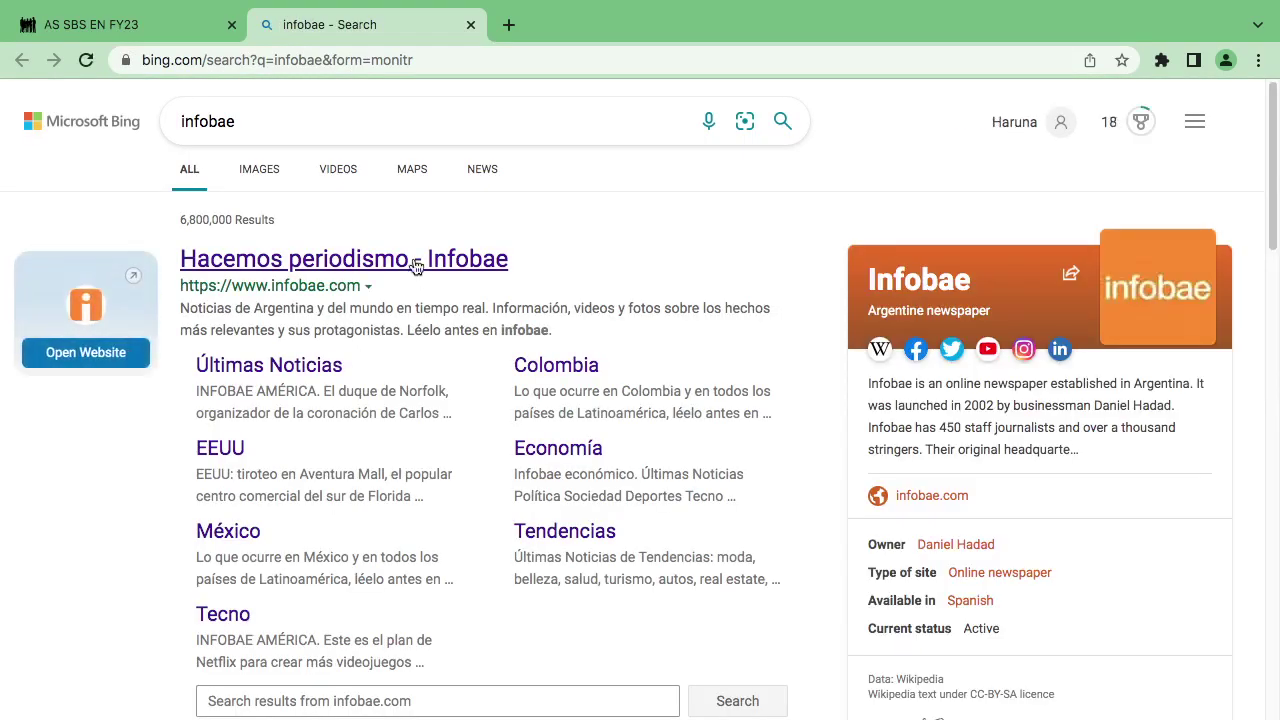
click(471, 24)
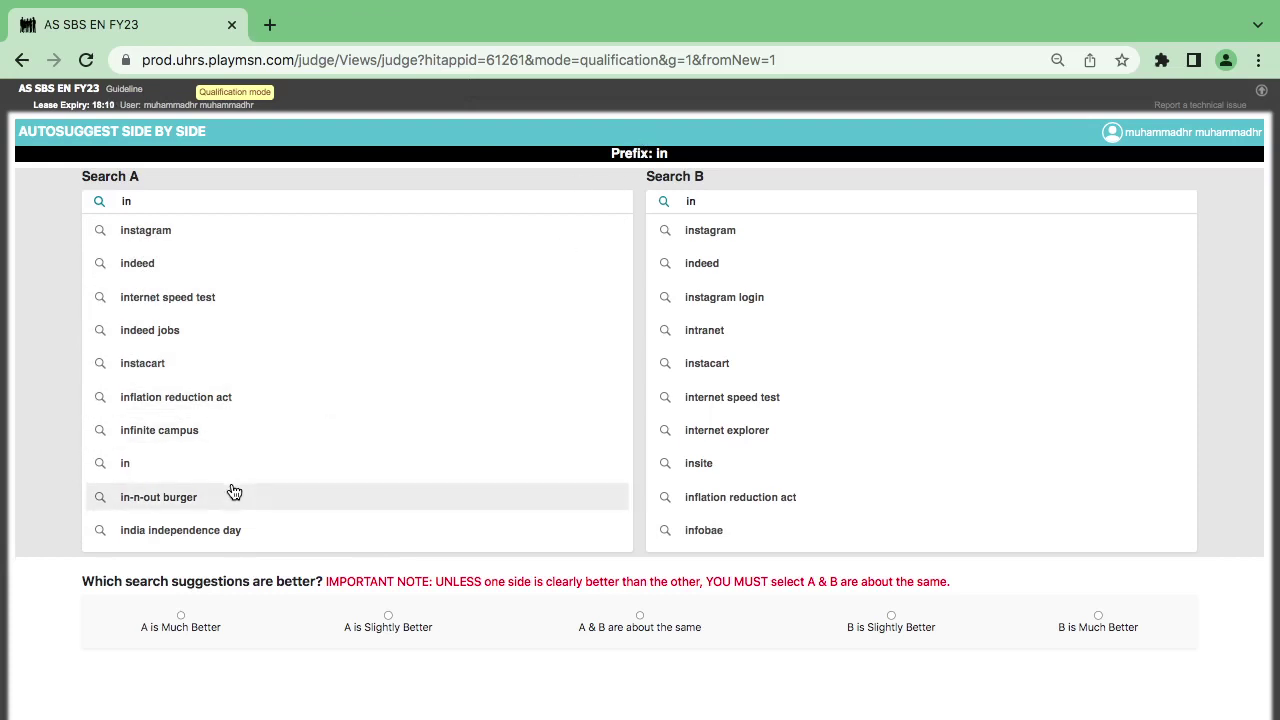
click(1054, 630)
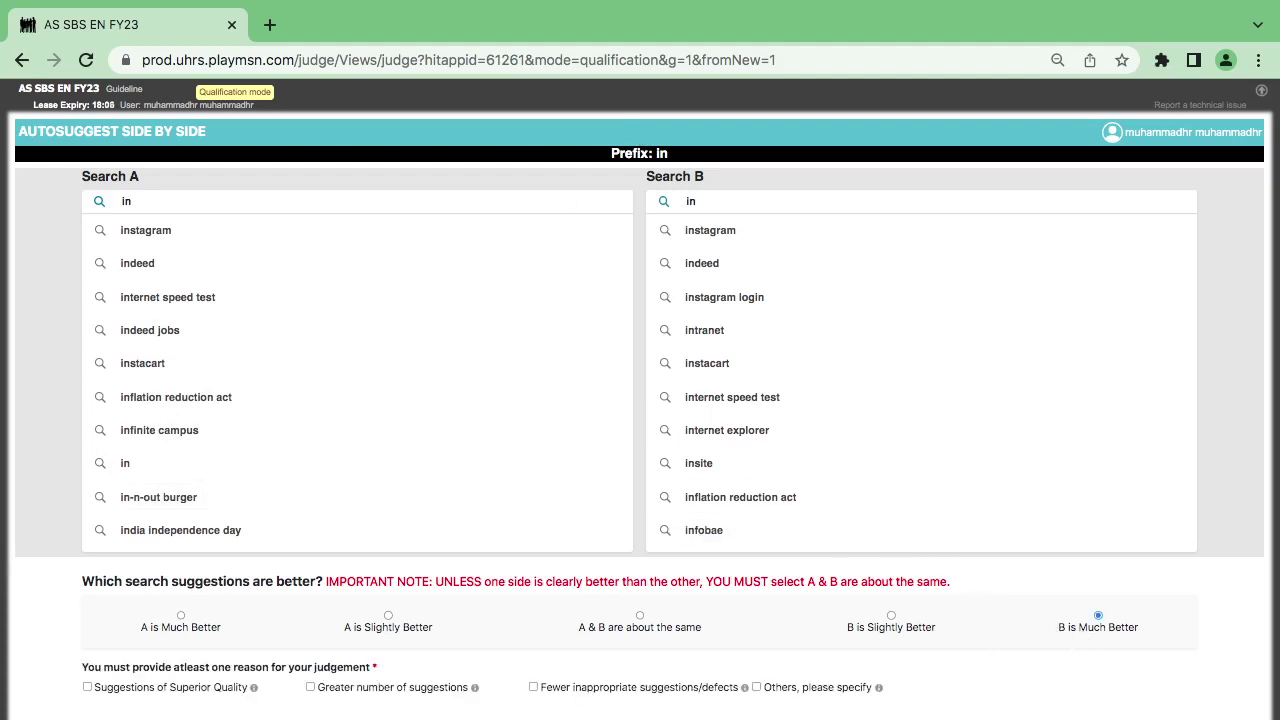
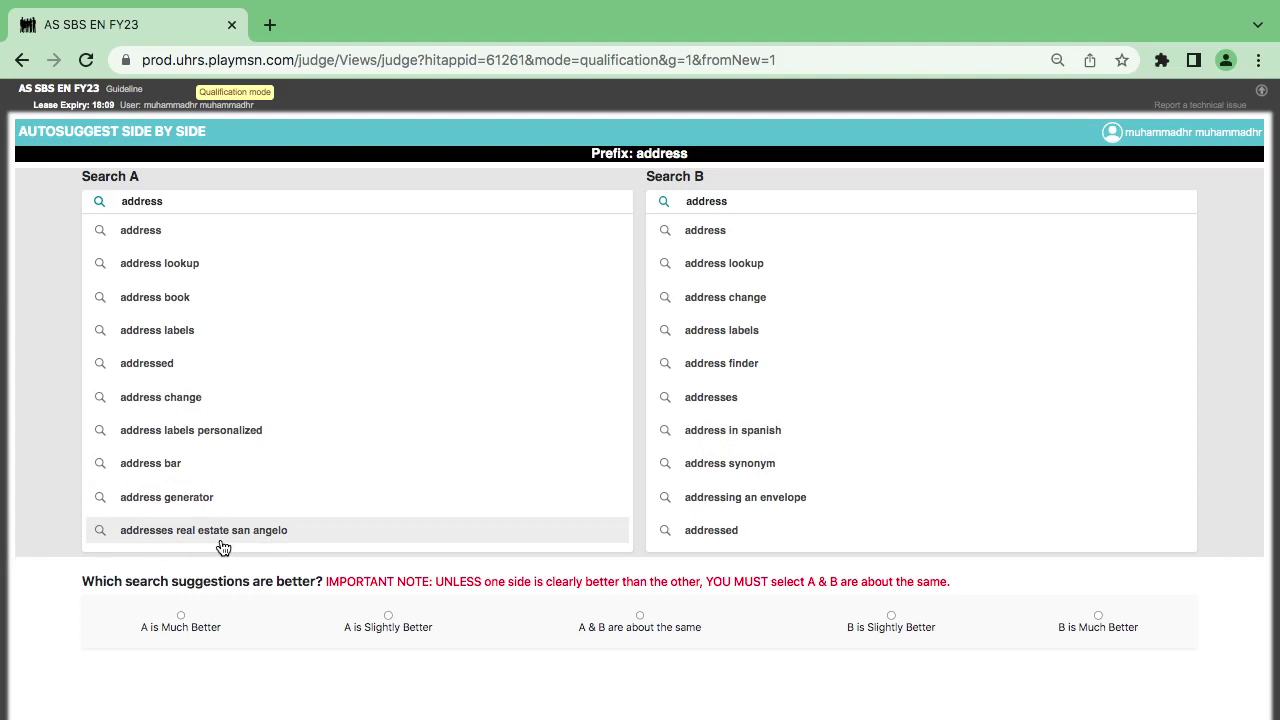
- Rate A and B about the same for the prefixes "address" and "google map"
click(636, 625)
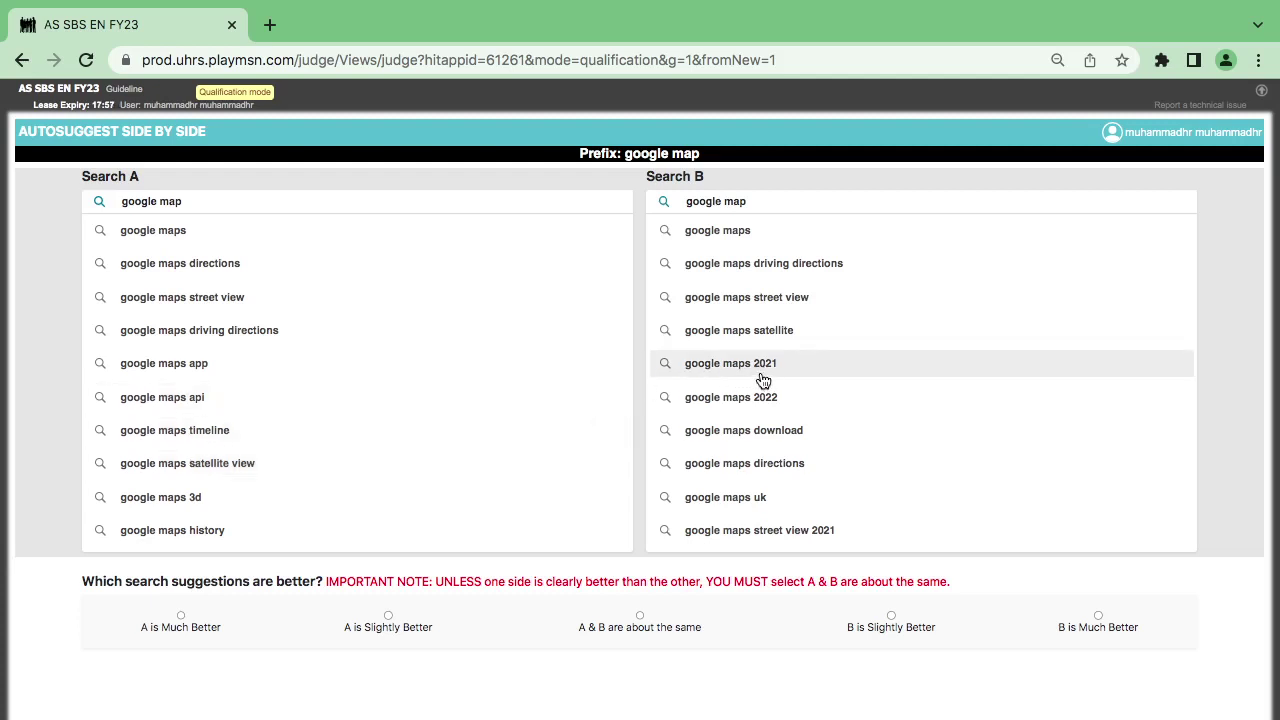
click(181, 627)
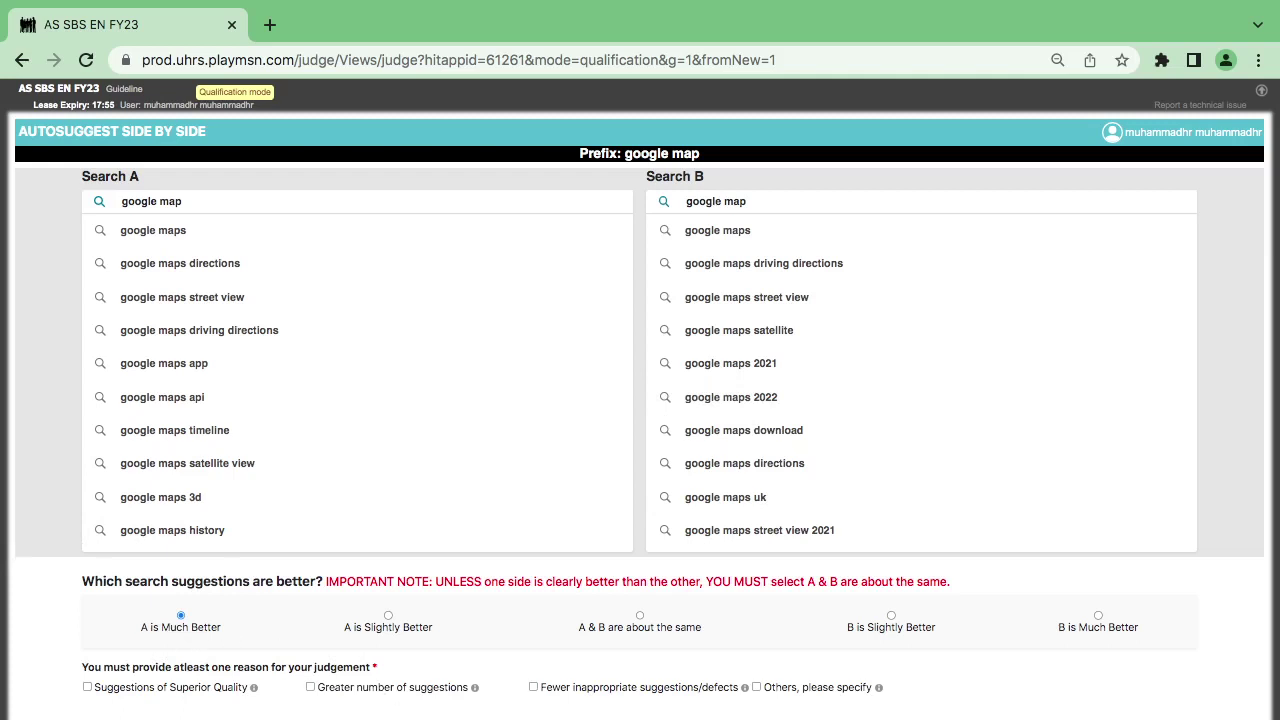
click(193, 688)
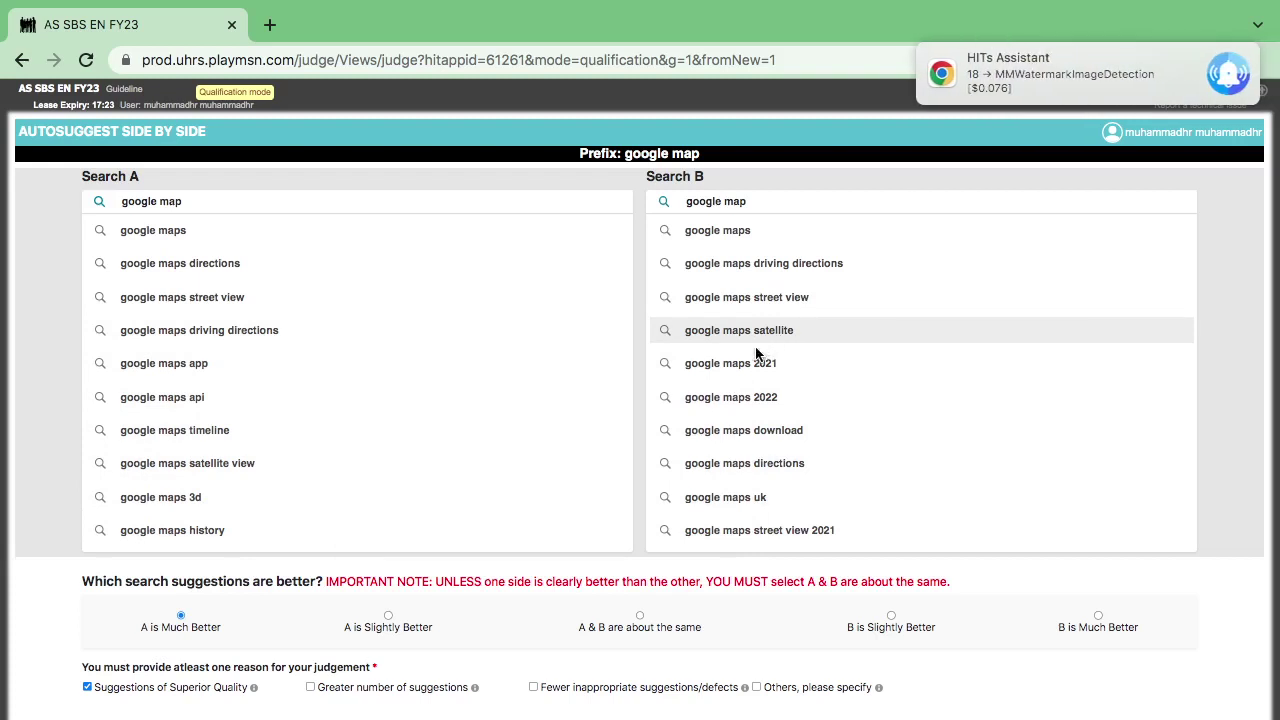
click(638, 617)
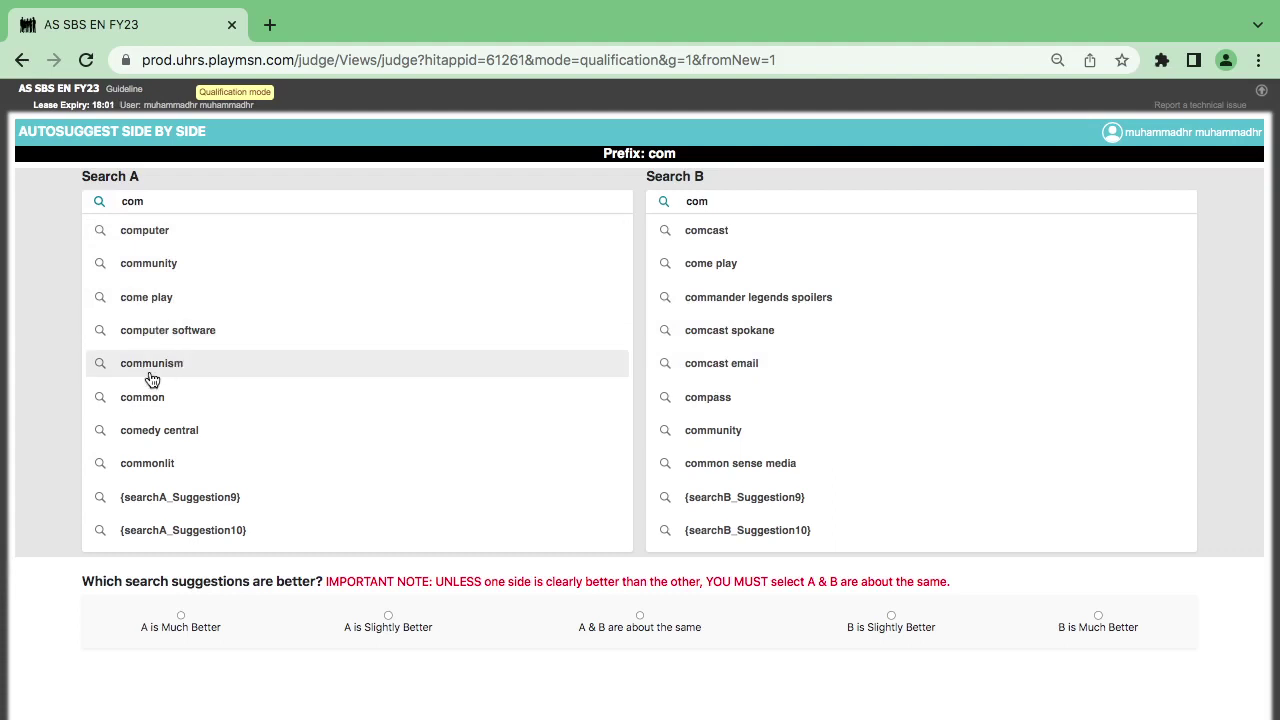
- Rate A much better for the prefix "com", giving greater number of suggestions as the reason
click(182, 618)
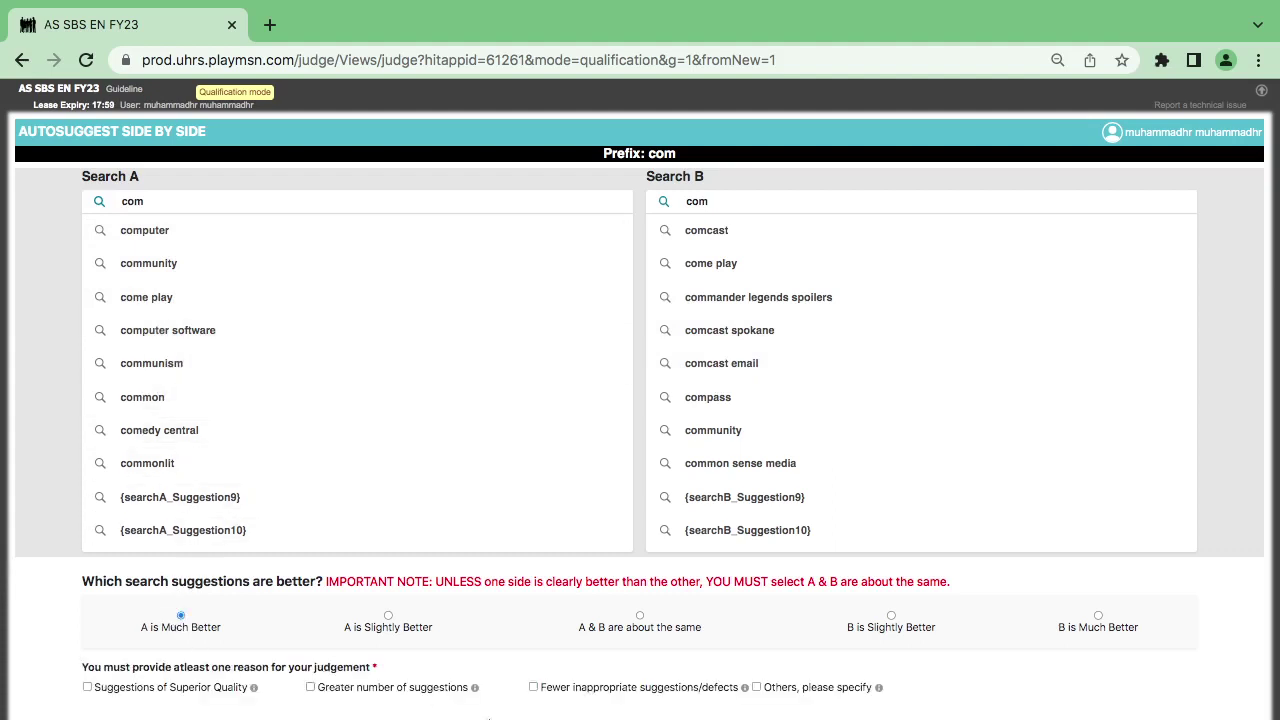
click(310, 687)
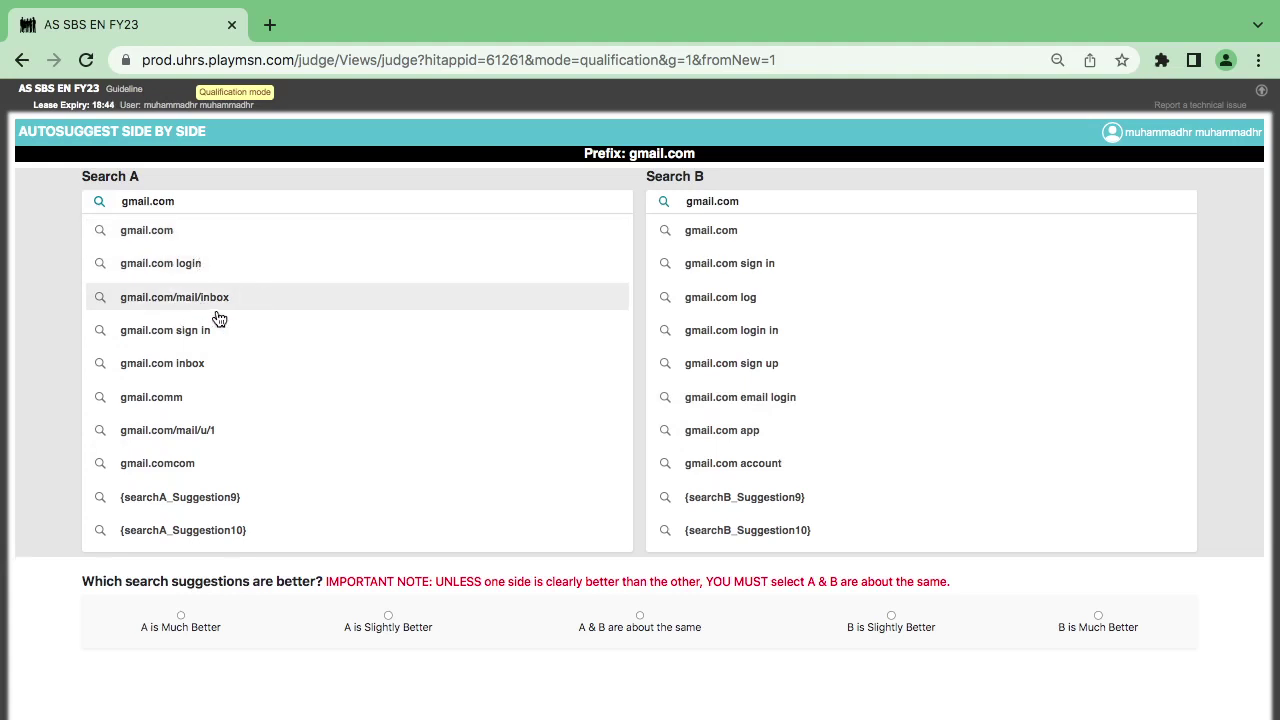
- Look up the search results for the Search A suggestions "gmail.comm" and "gmail.comcom"
click(176, 405)
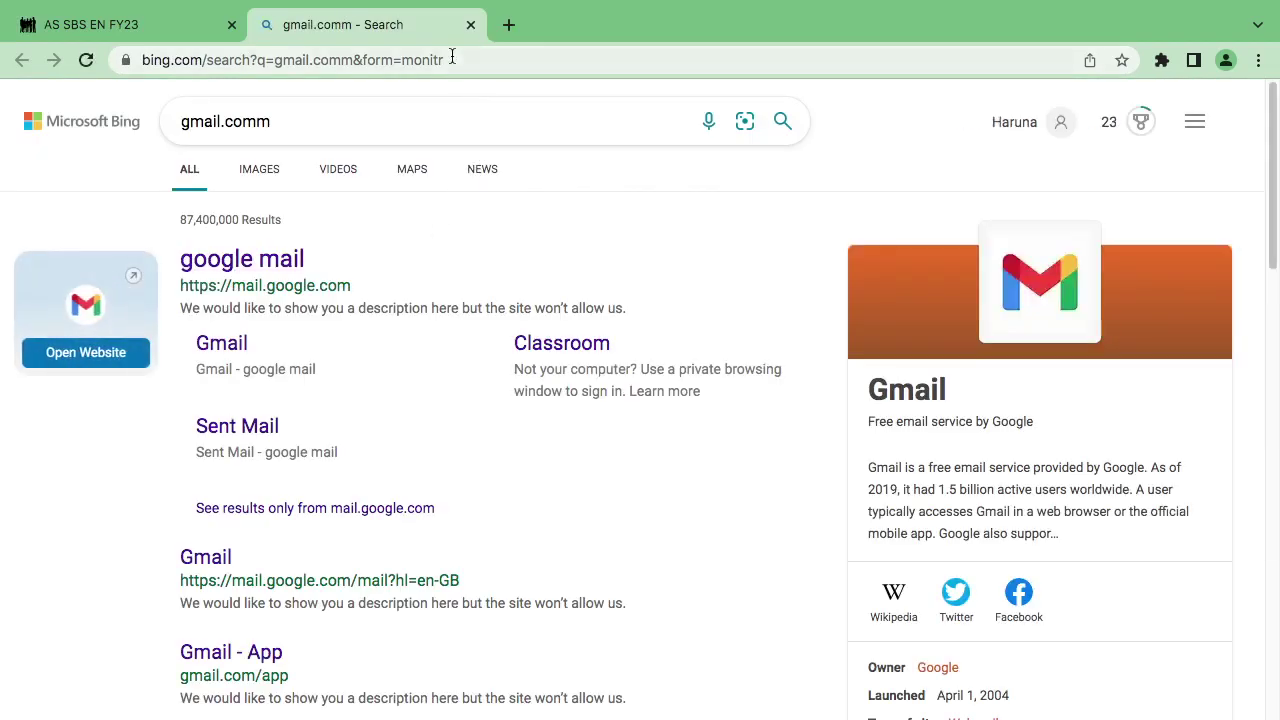
click(470, 24)
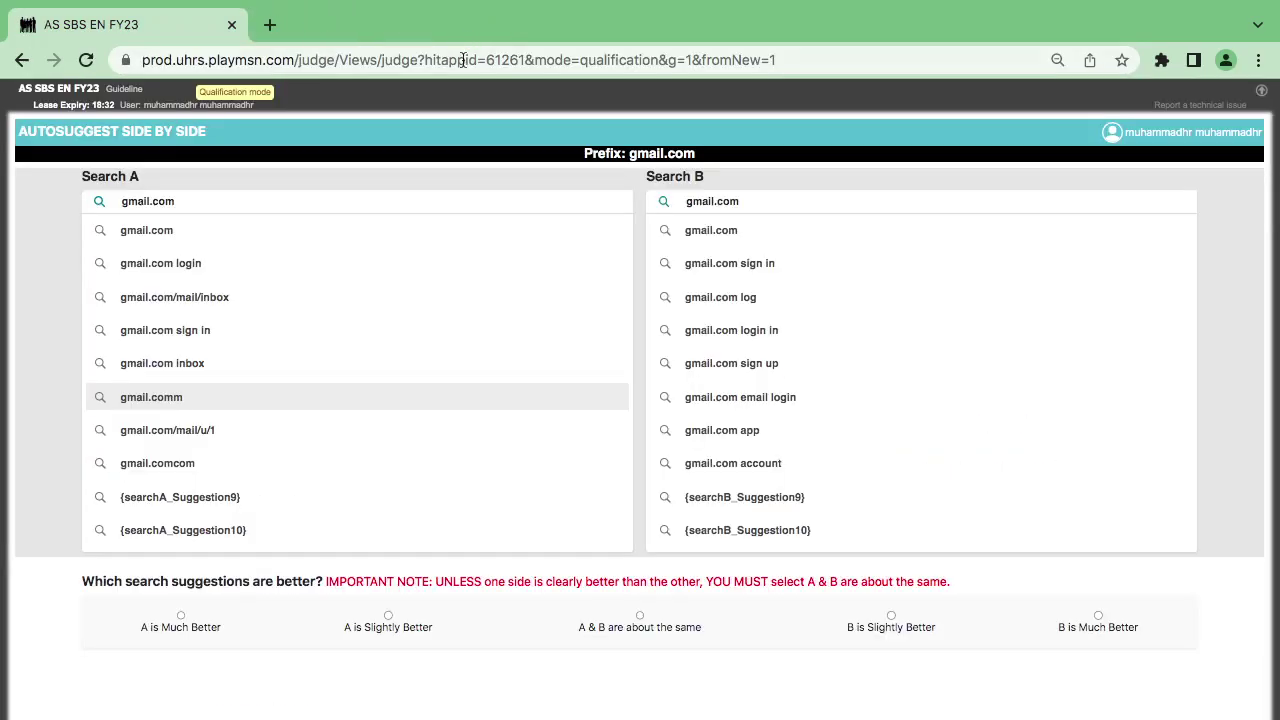
click(183, 466)
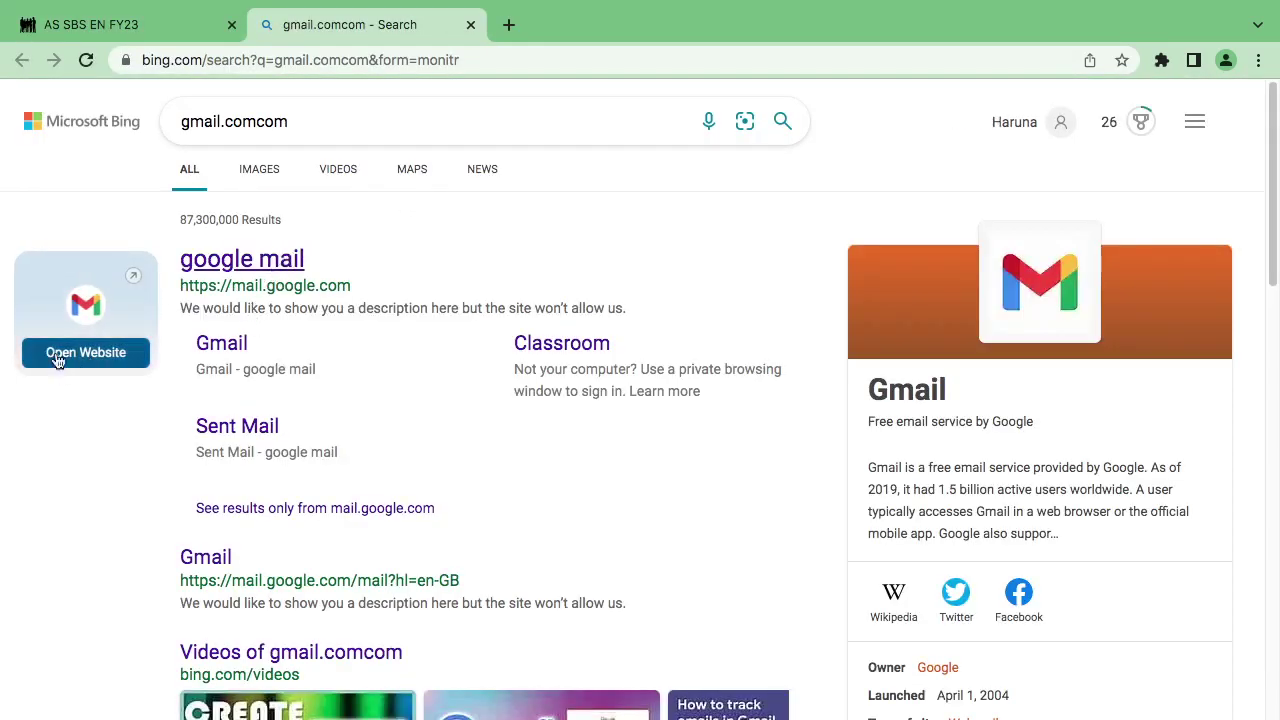
click(469, 25)
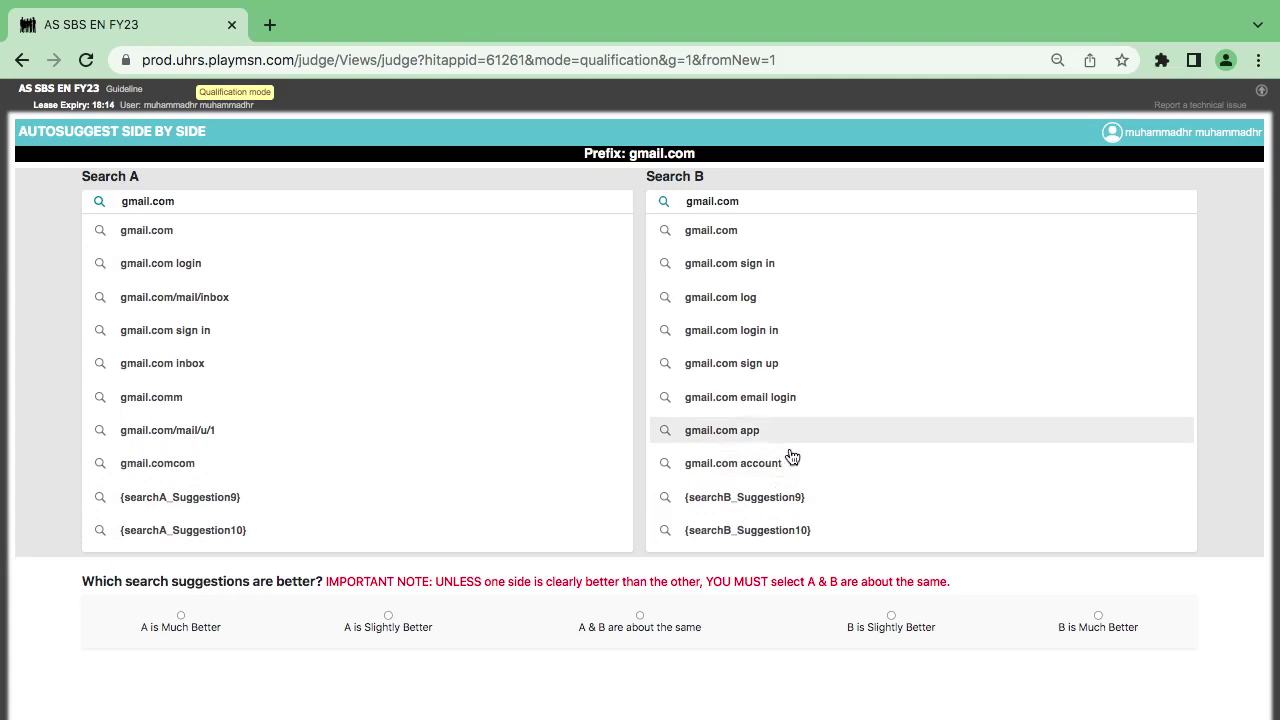
- Rate B much better for "gmail.com" with fewer inappropriate suggestions/defects as the reason, and close the finished qualification test
click(1122, 627)
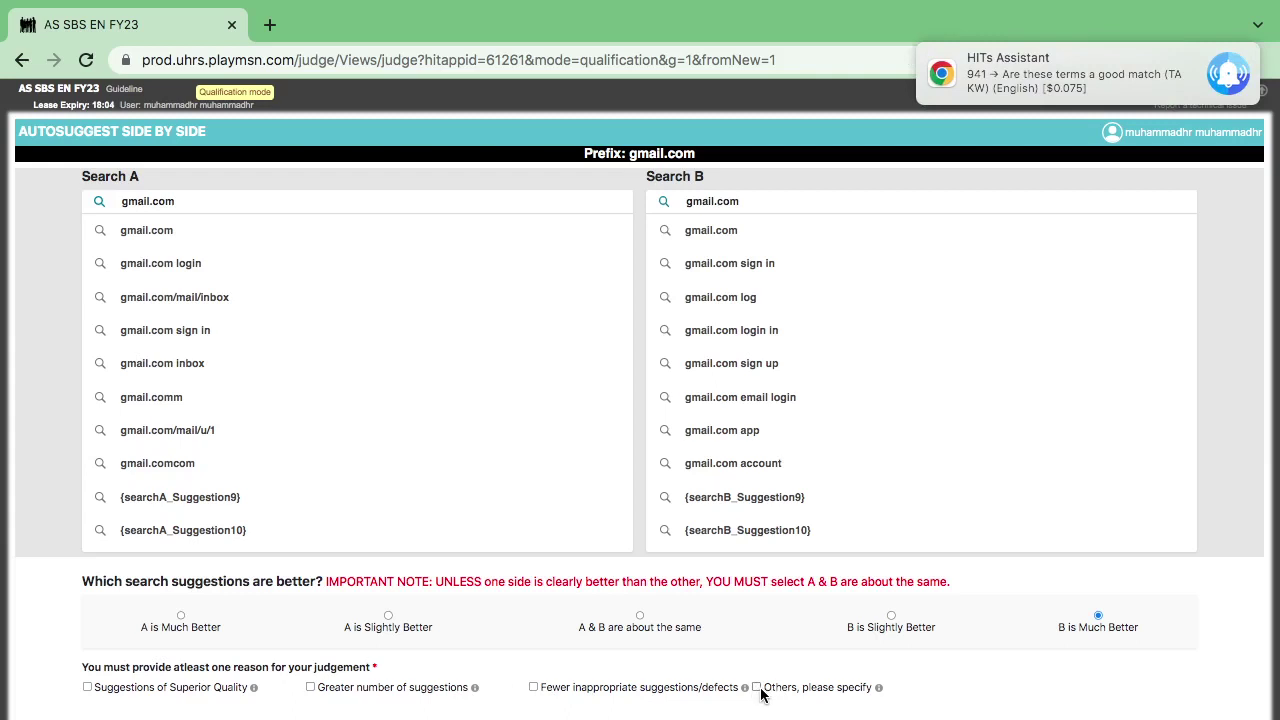
click(756, 688)
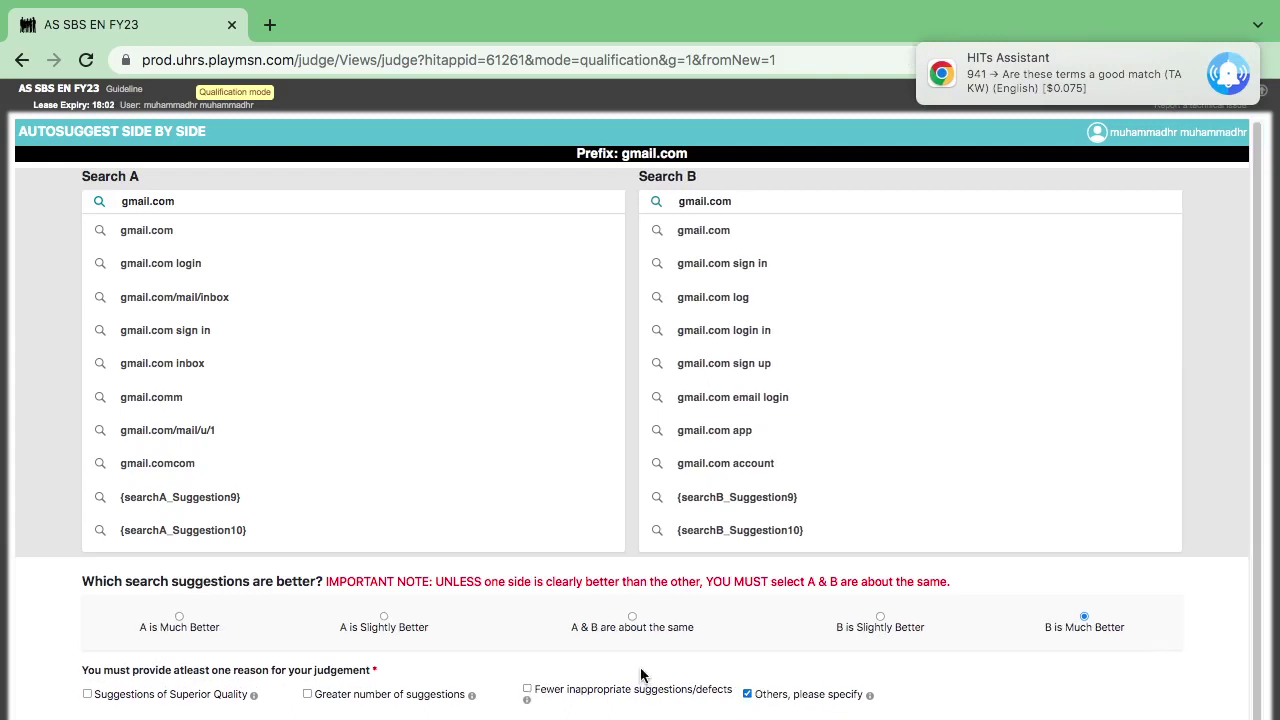
scroll(642, 675, down, 1)
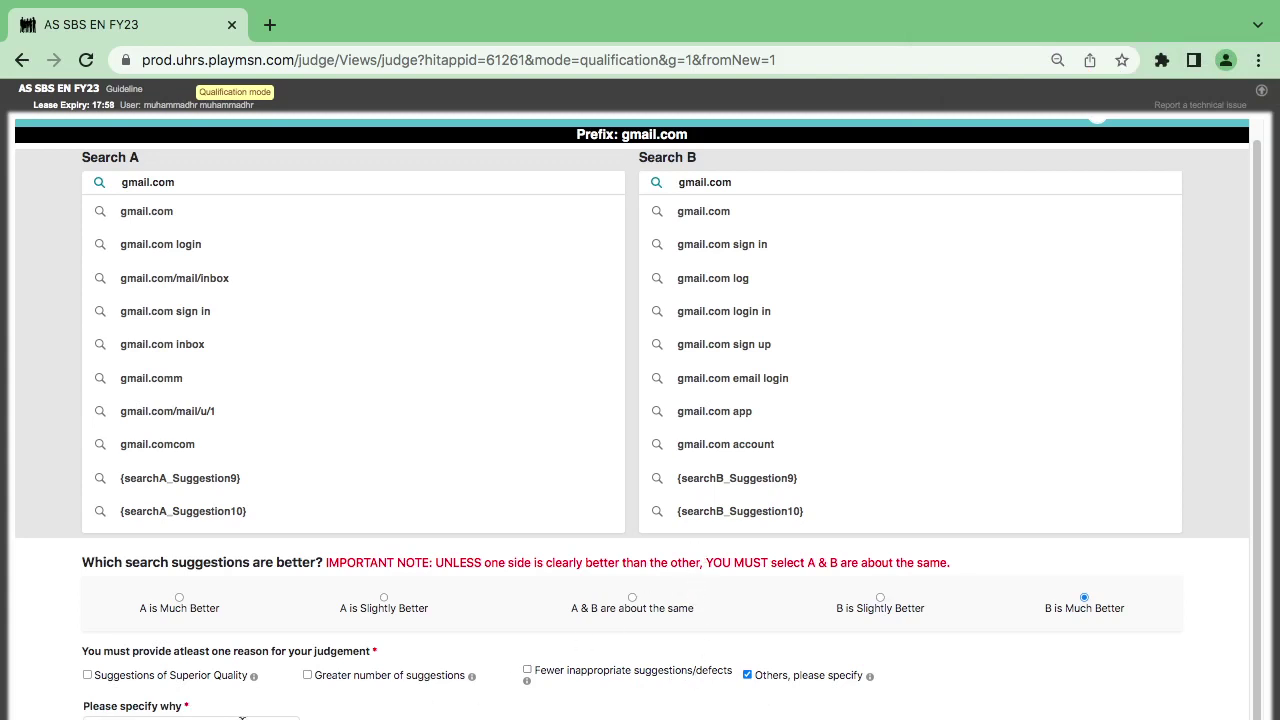
click(240, 719)
click(668, 663)
click(533, 688)
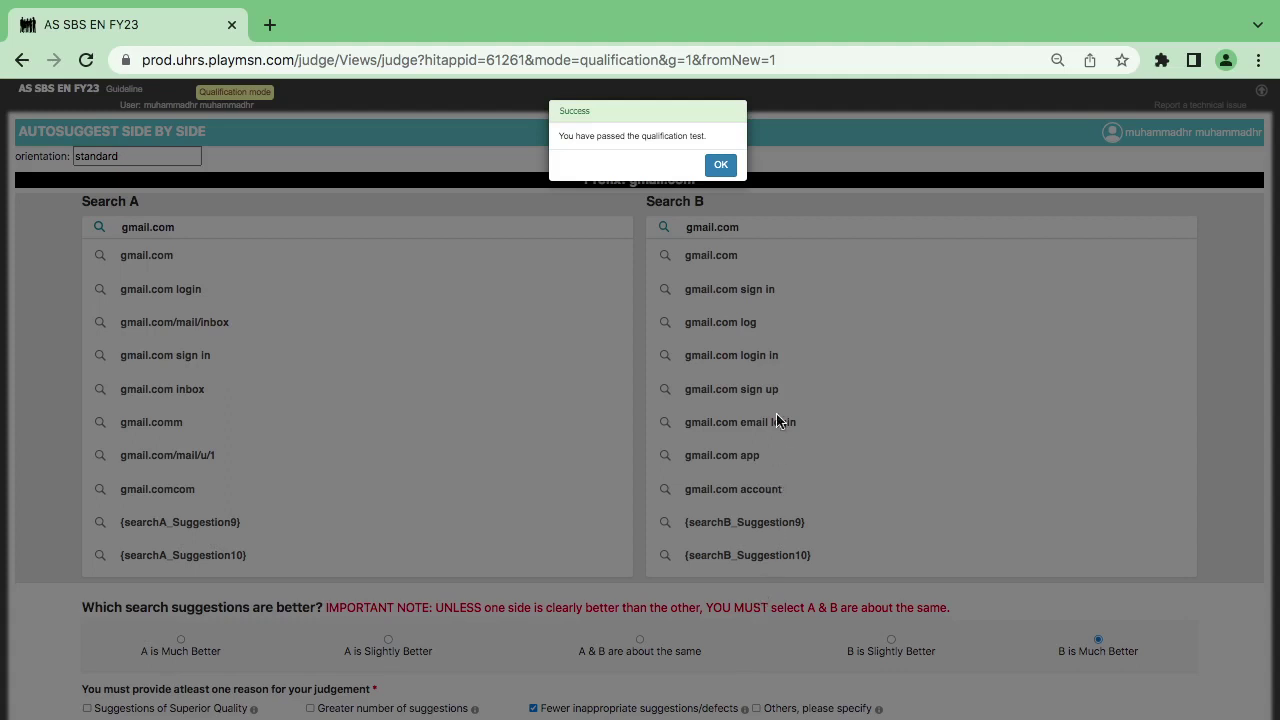
click(720, 165)
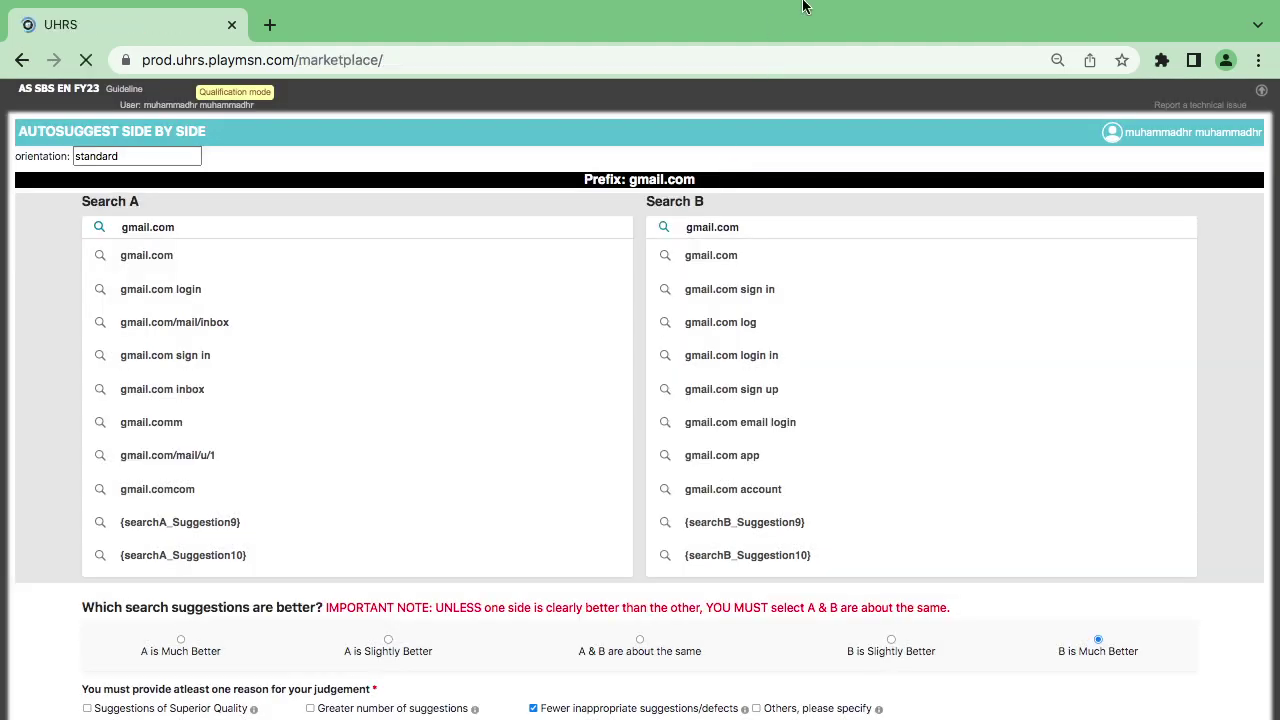